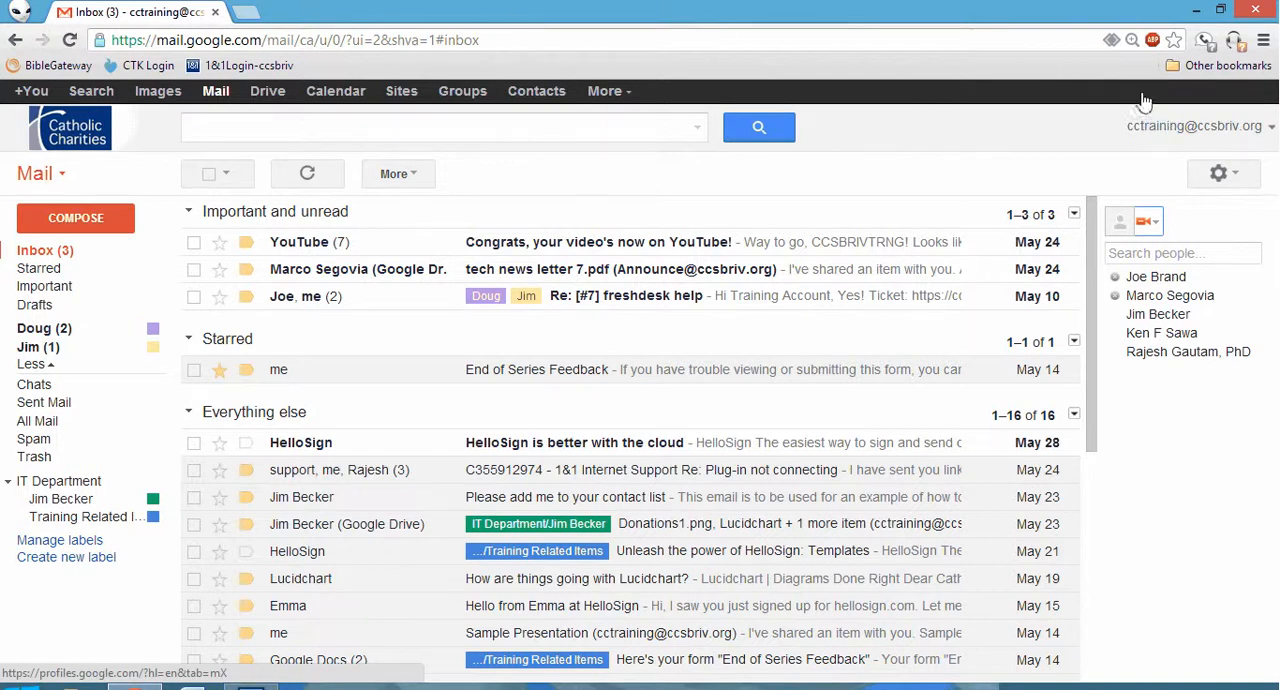
Check the account details and the general mail settings, and return to the inbox.
{"action": "left_click", "coordinate": [1165, 130]}
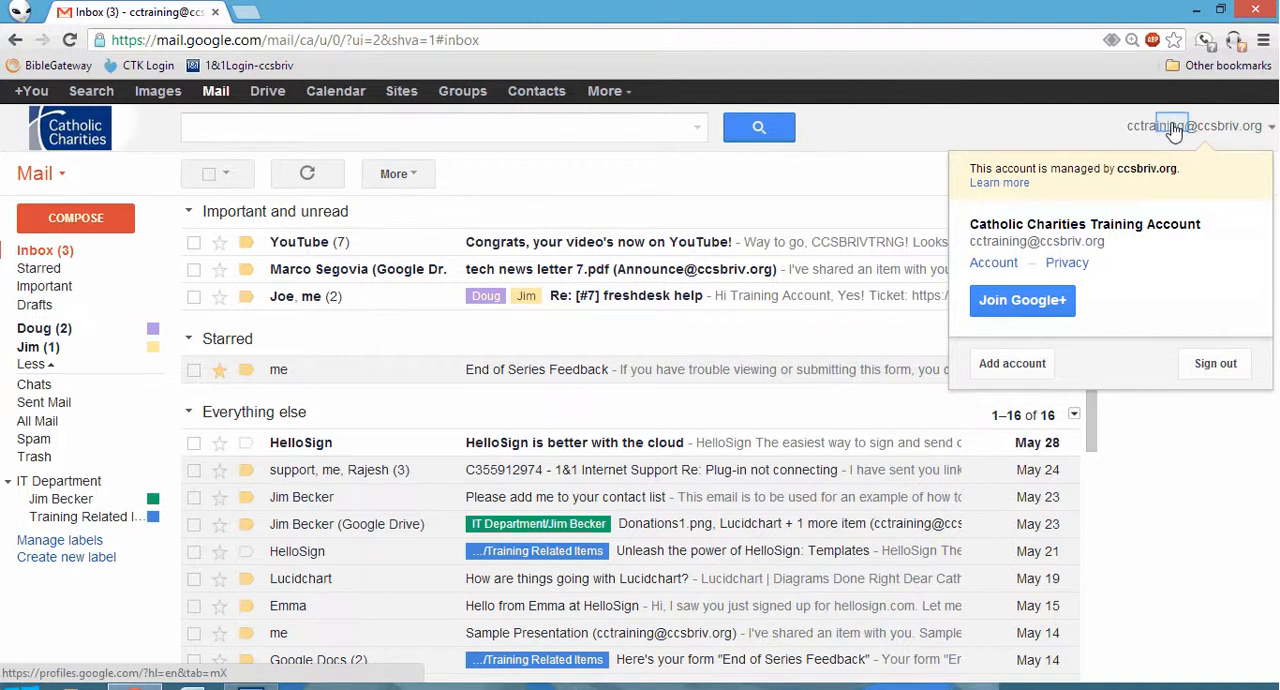
{"action": "left_click", "coordinate": [1175, 128]}
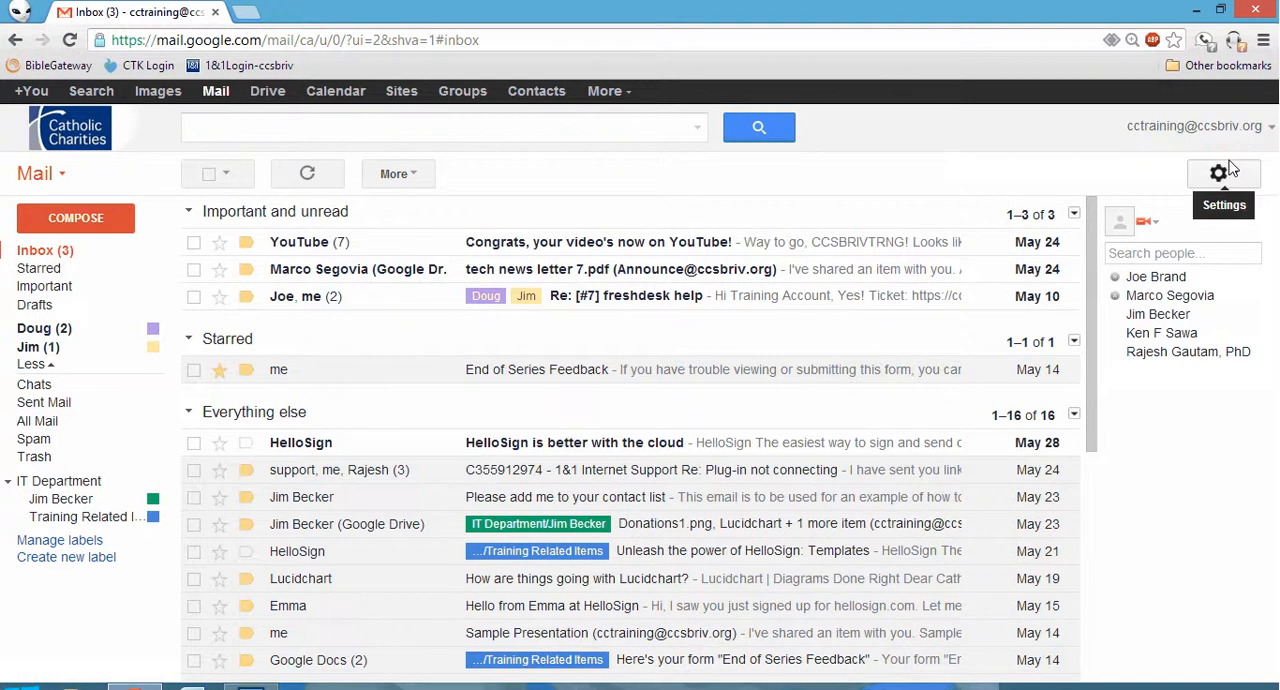
{"action": "left_click", "coordinate": [1232, 169]}
{"action": "left_click", "coordinate": [1237, 178]}
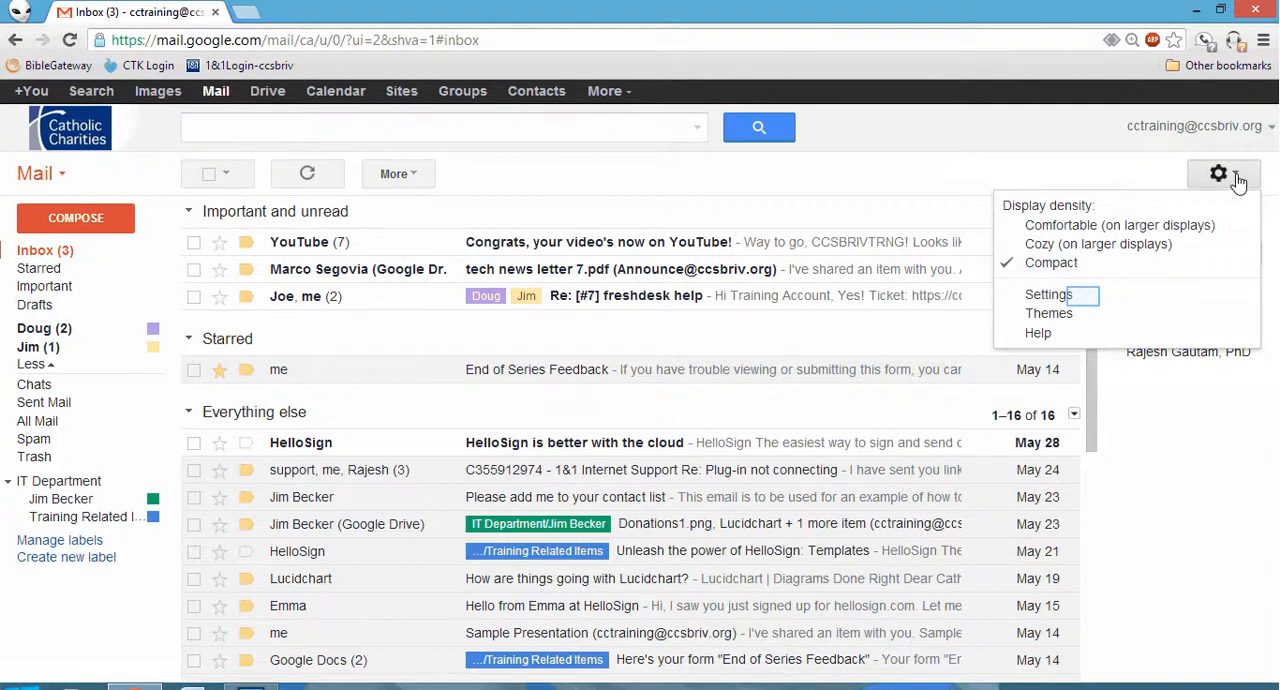
{"action": "left_click", "coordinate": [1075, 291]}
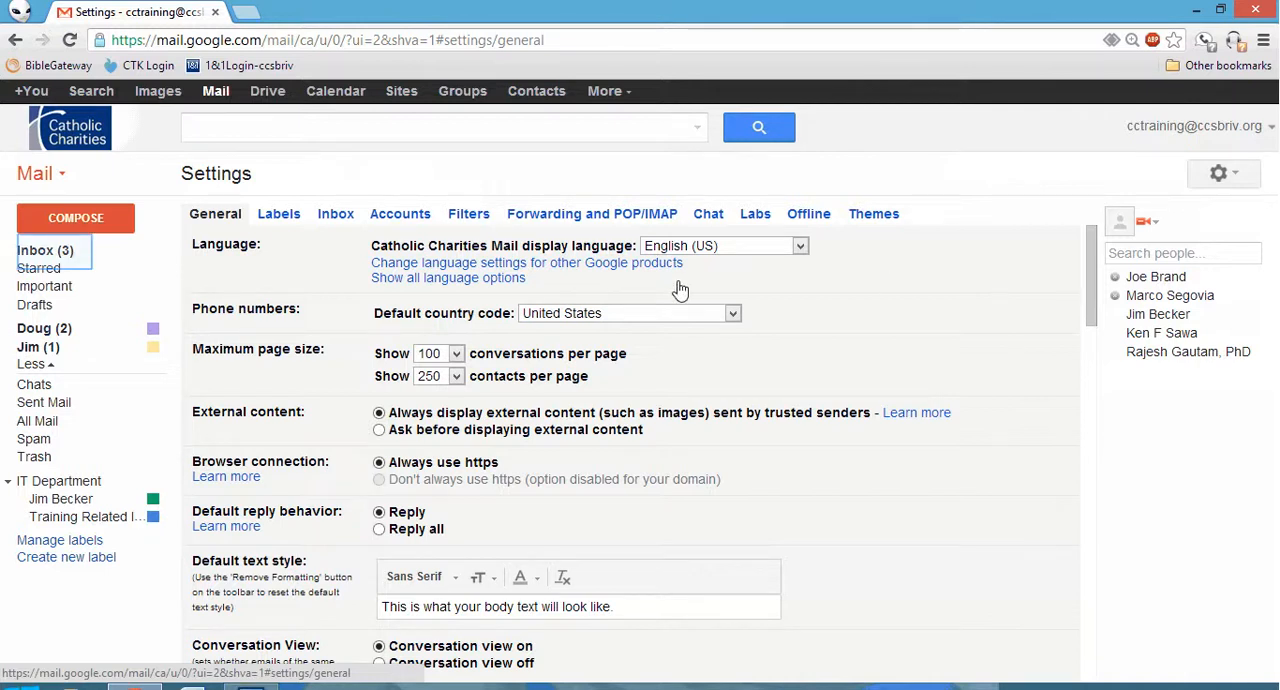
{"action": "left_click", "coordinate": [31, 245]}
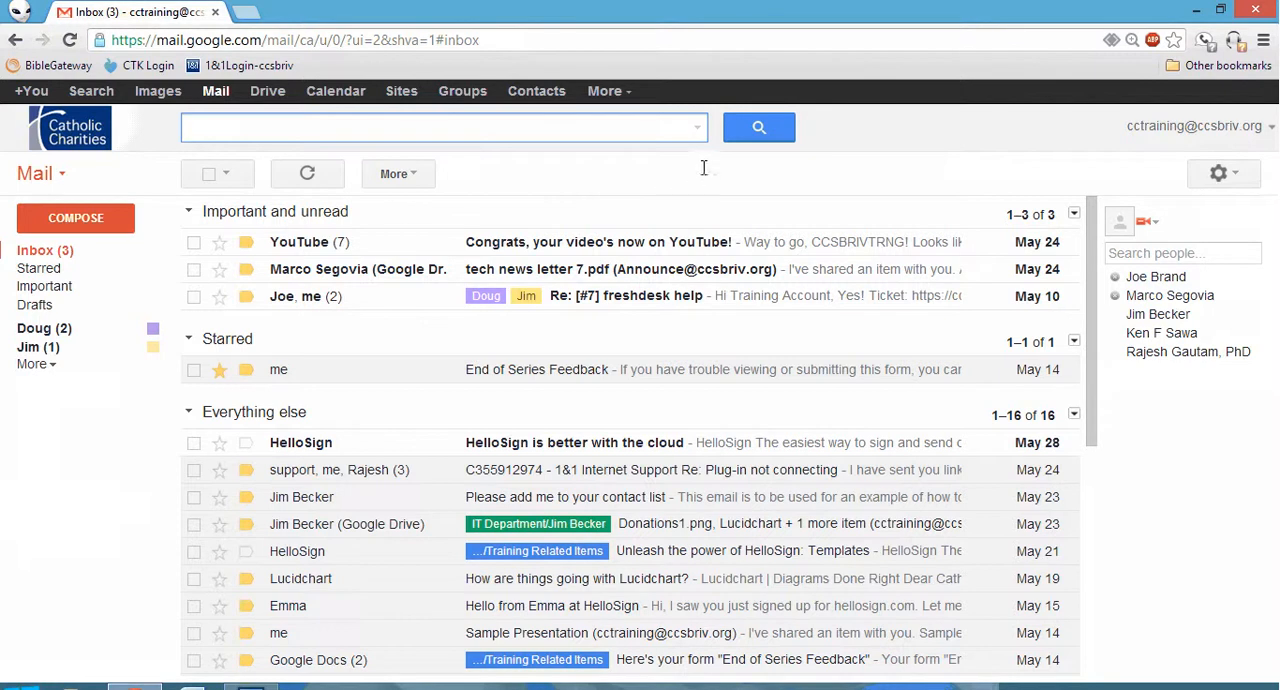
Search the mail for a coworker's first name, and view and close the advanced search options.
{"action": "type", "text": "jim"}
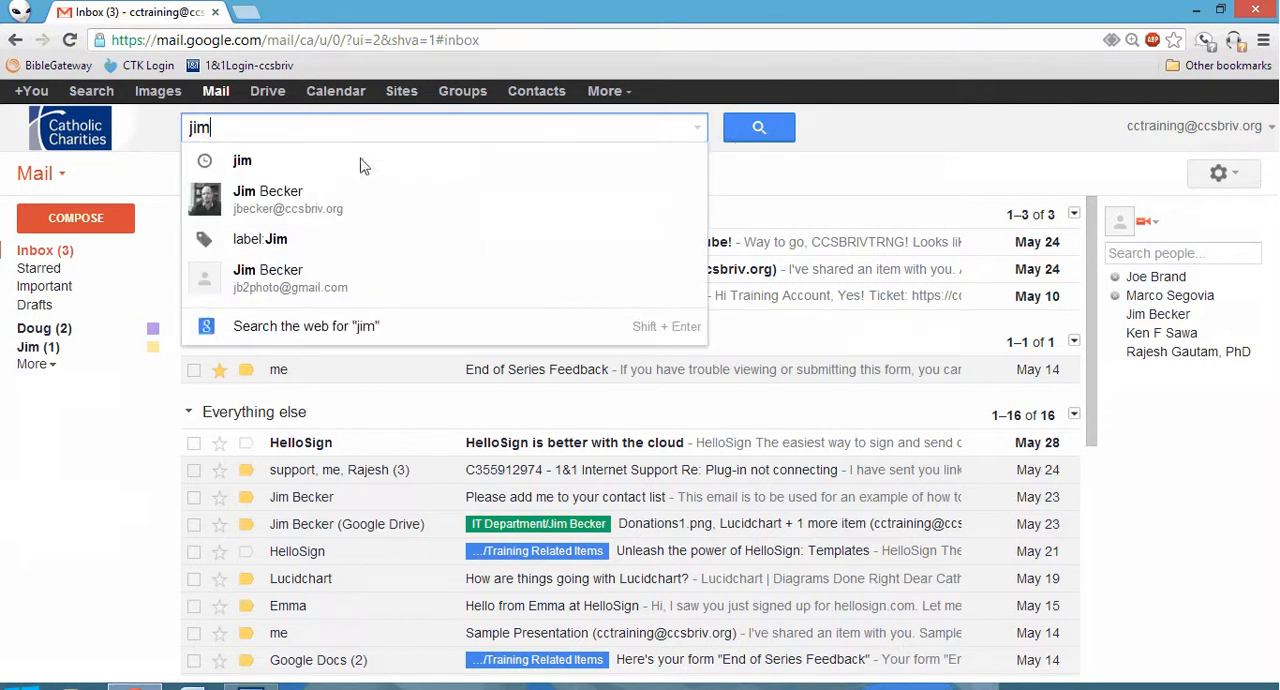
{"action": "left_click", "coordinate": [270, 251]}
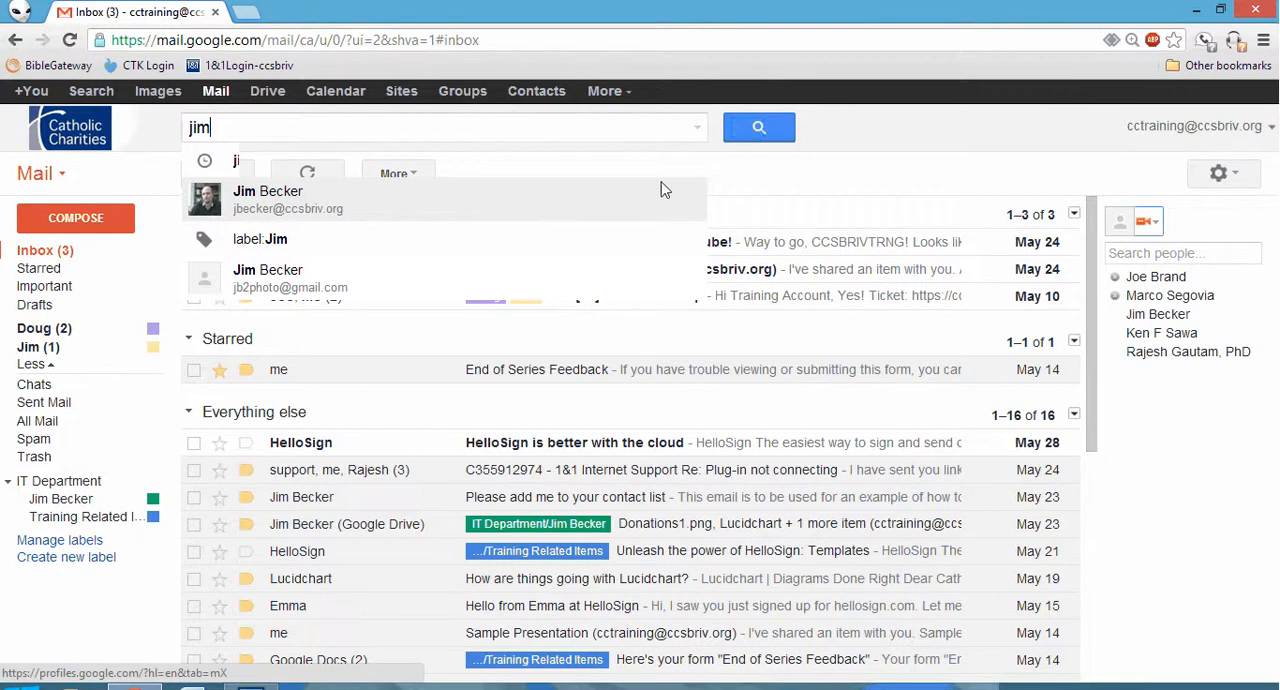
{"action": "left_click", "coordinate": [753, 133]}
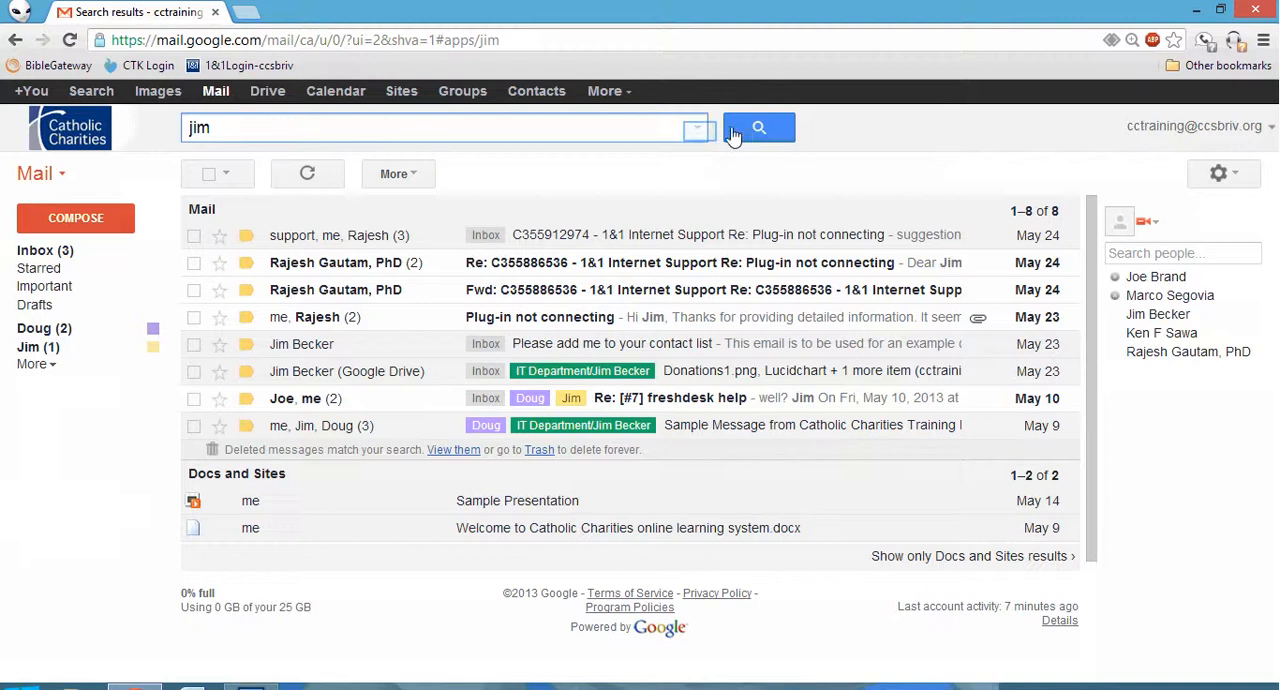
{"action": "left_click", "coordinate": [692, 129]}
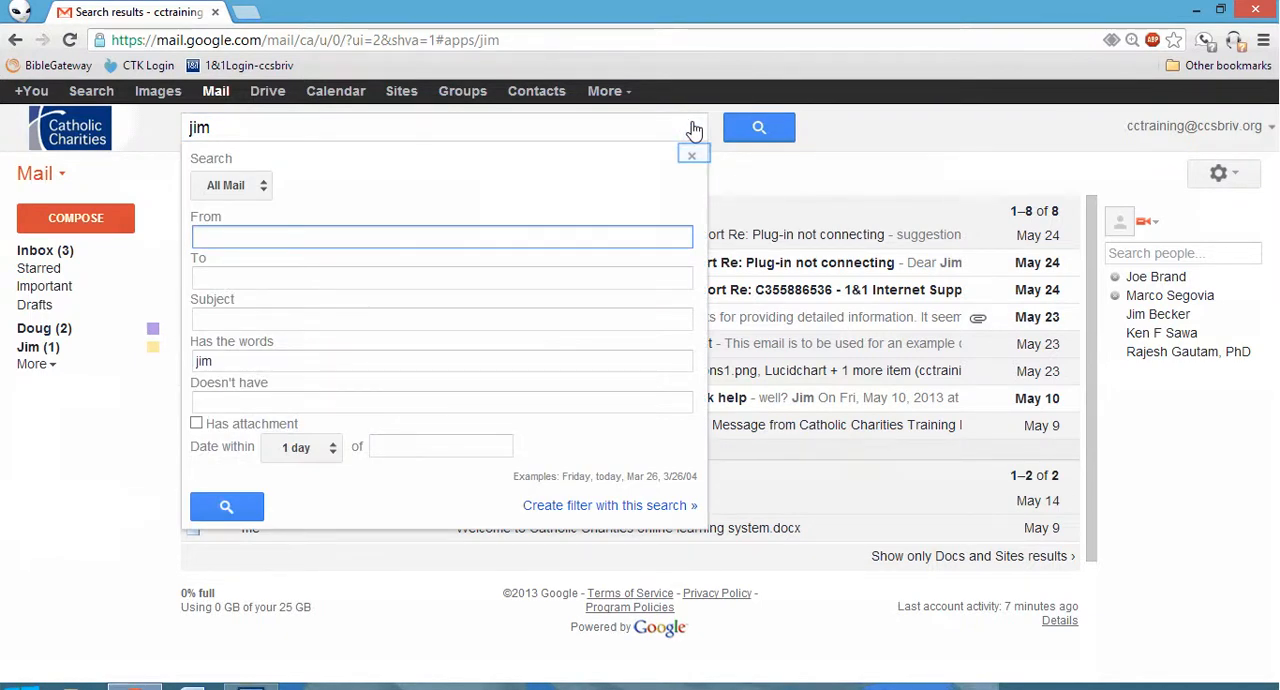
{"action": "left_click", "coordinate": [694, 158]}
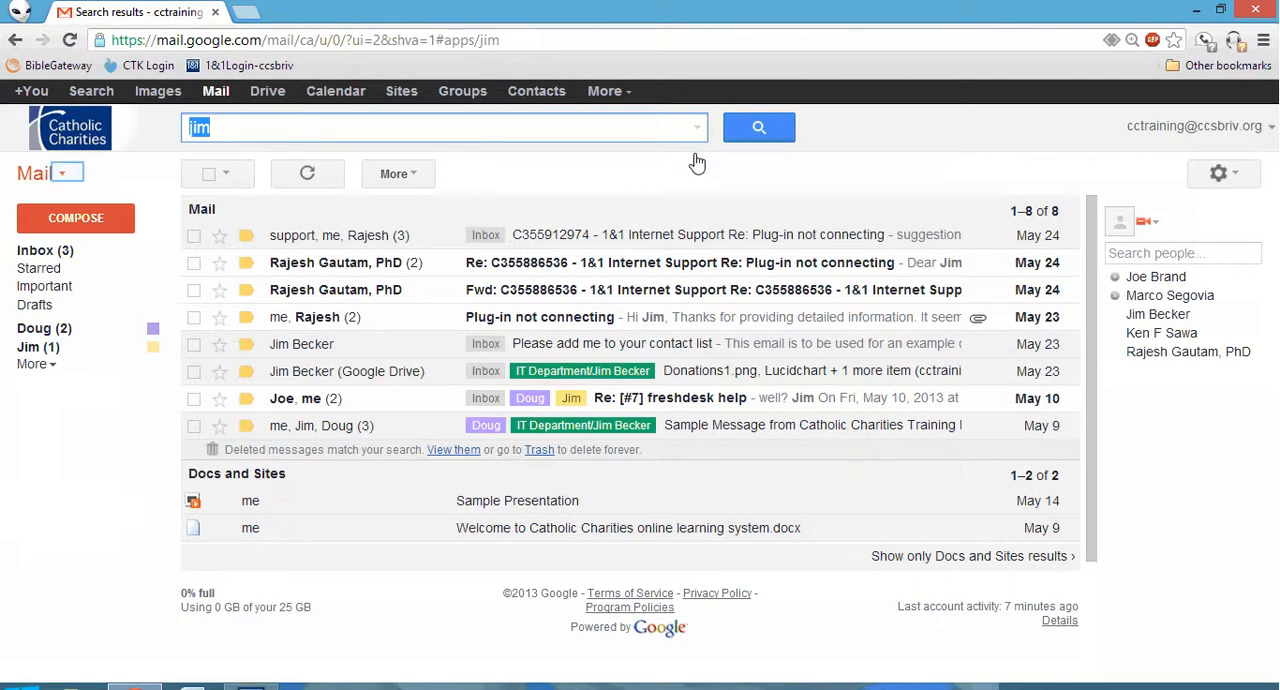
View the contacts list and the task list, closing the tasks and returning to the mail.
{"action": "left_click", "coordinate": [64, 175]}
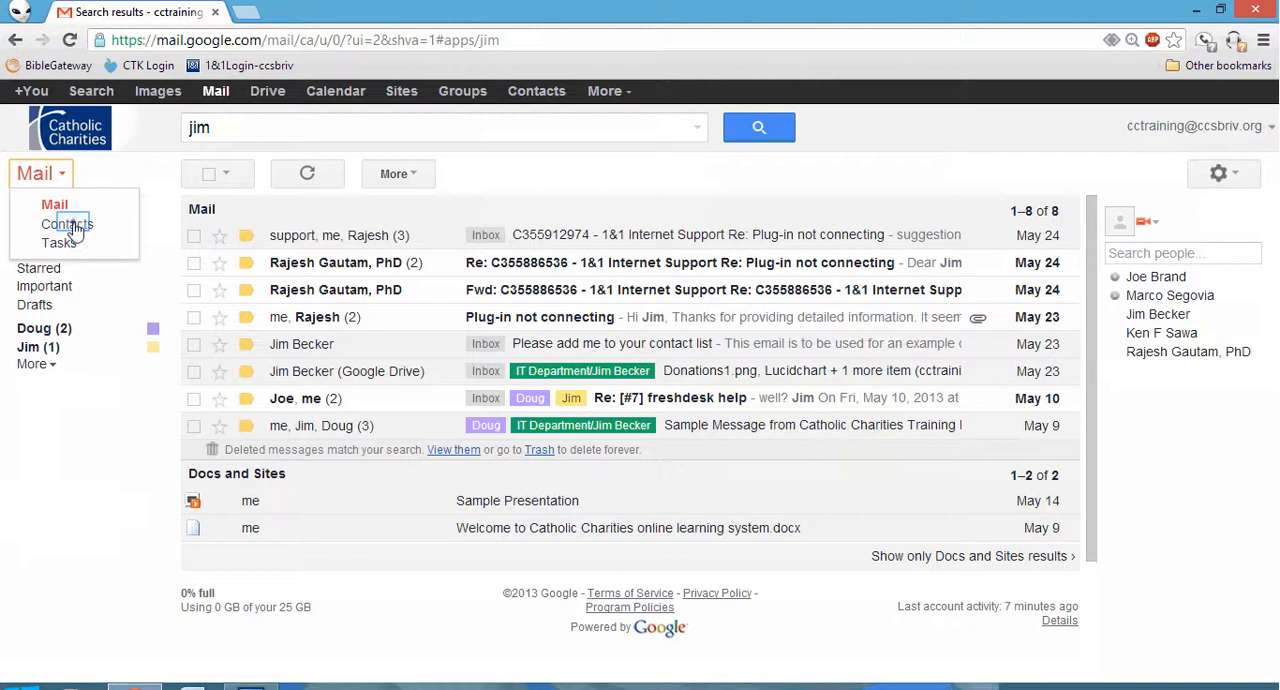
{"action": "left_click", "coordinate": [75, 228]}
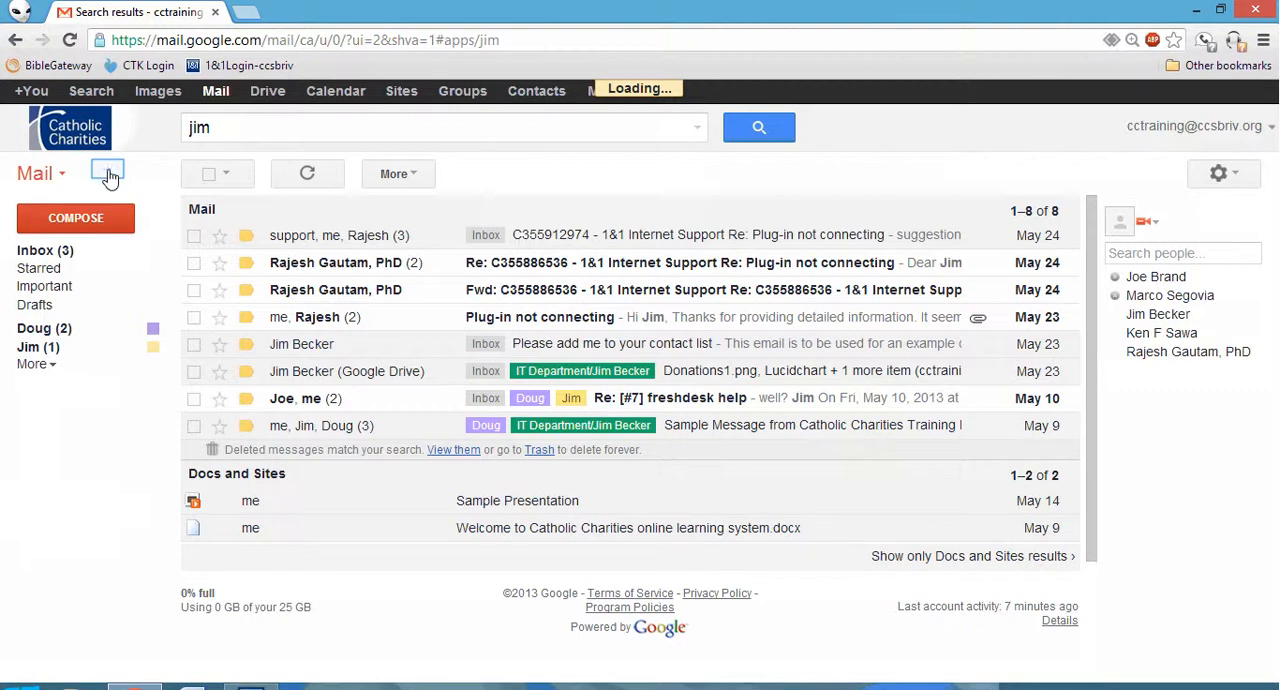
{"action": "left_click", "coordinate": [104, 174]}
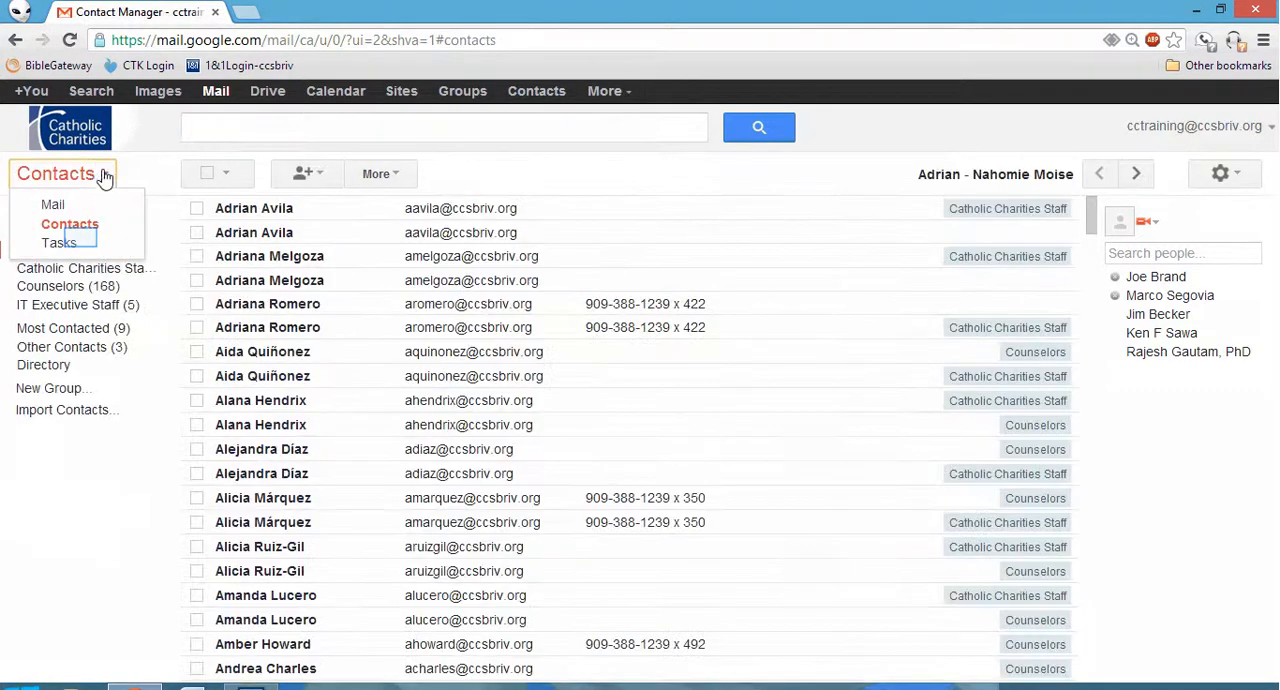
{"action": "left_click", "coordinate": [85, 245]}
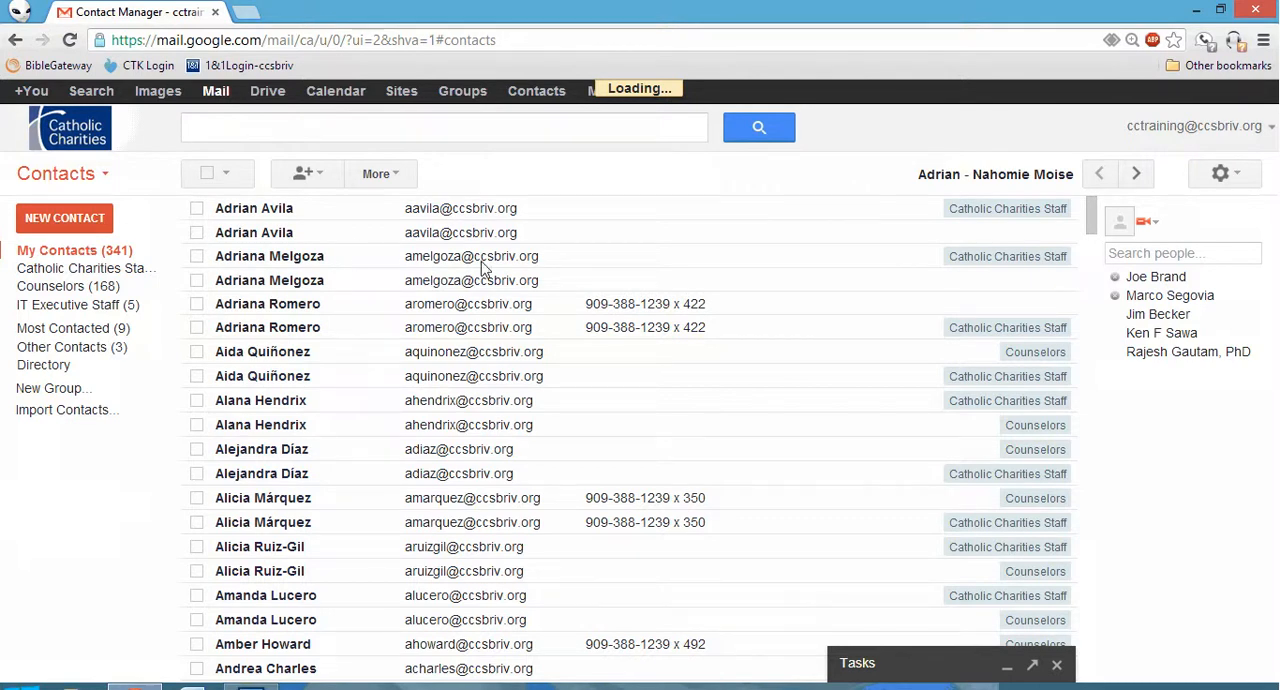
{"action": "left_click", "coordinate": [1014, 648]}
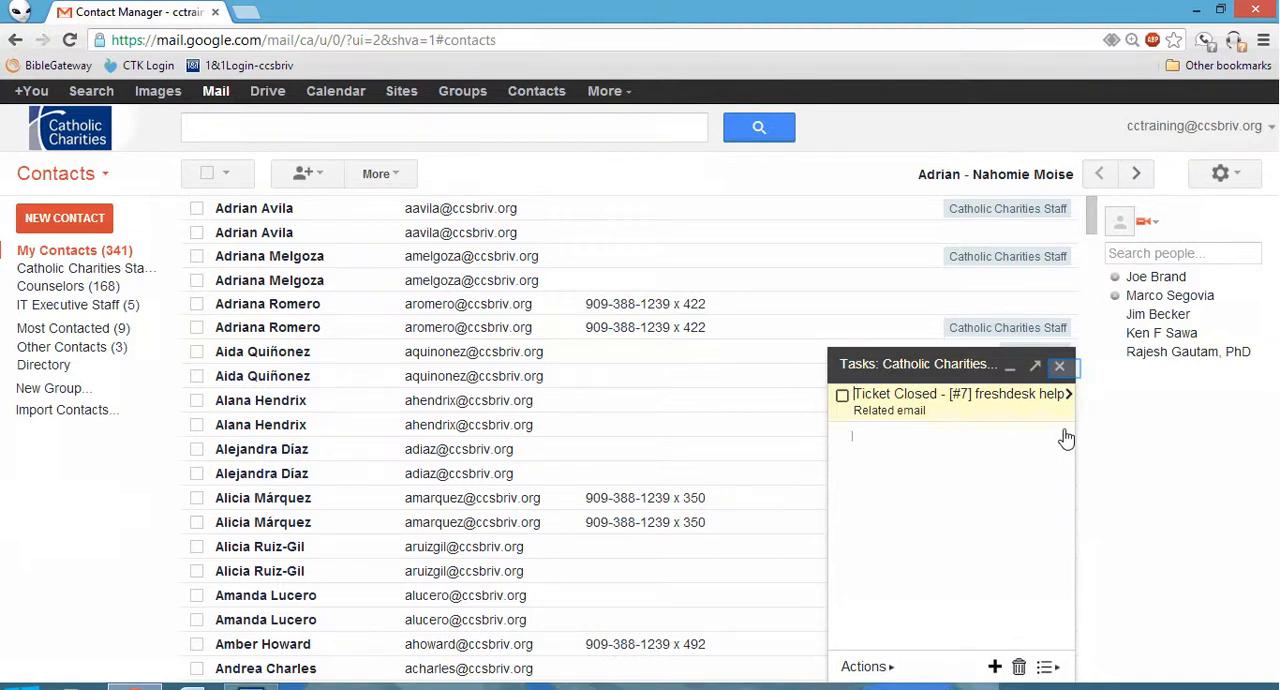
{"action": "left_click", "coordinate": [1063, 369]}
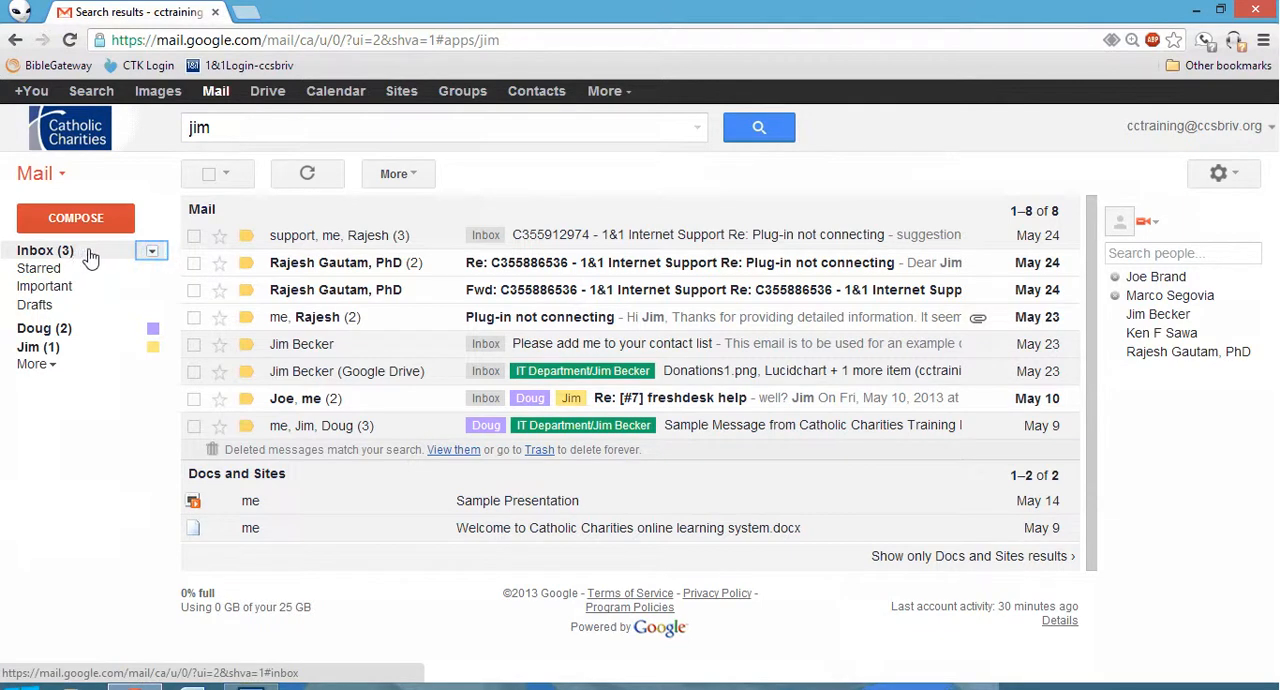
Switch the inbox type to Classic and back to Priority Inbox.
{"action": "left_click", "coordinate": [152, 254]}
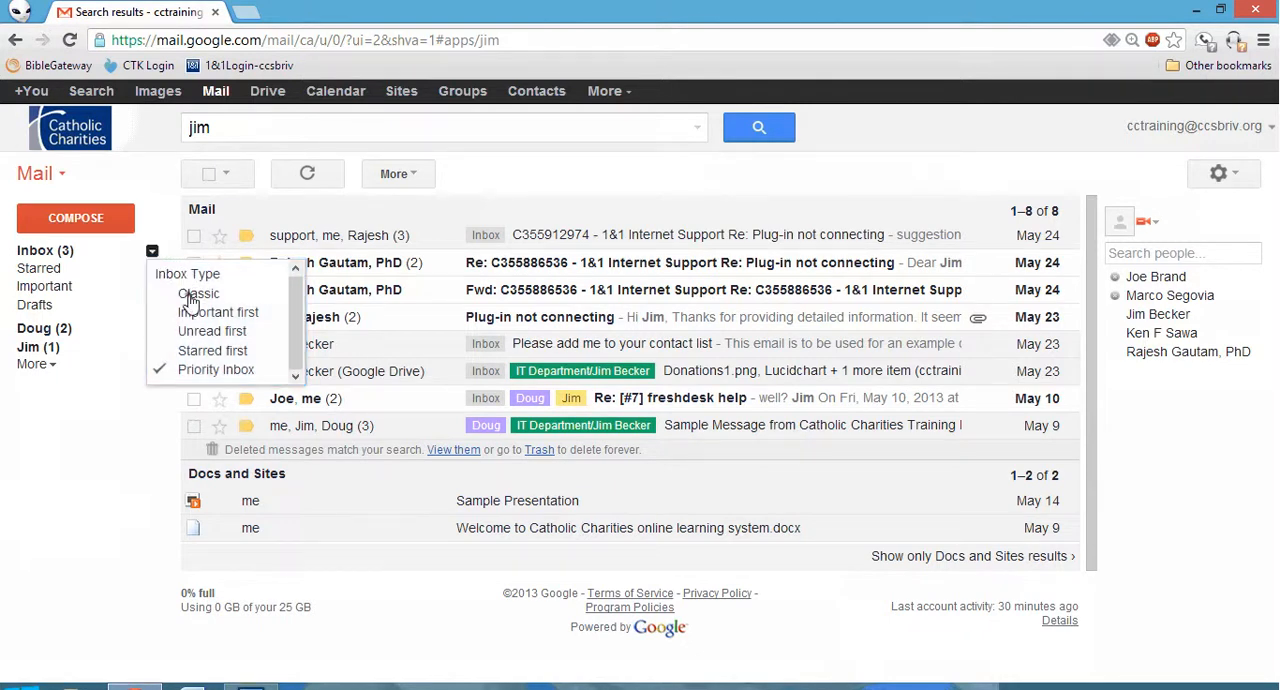
{"action": "left_click", "coordinate": [196, 294]}
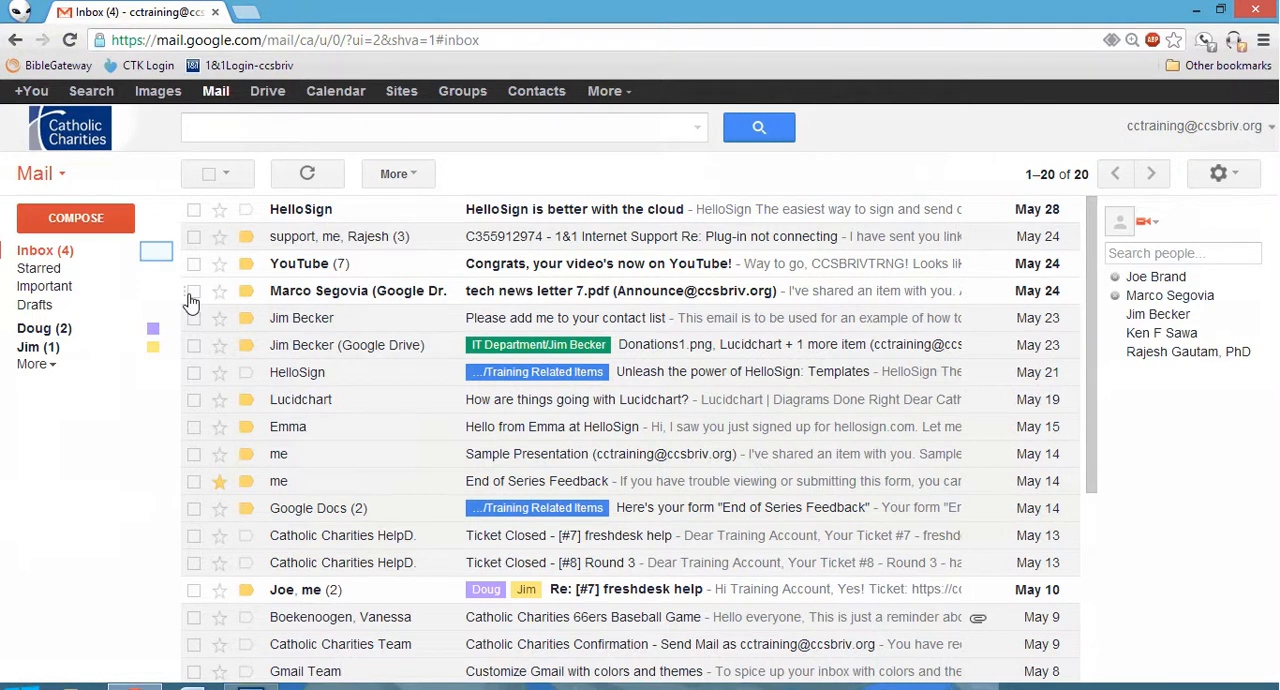
{"action": "left_click", "coordinate": [155, 253]}
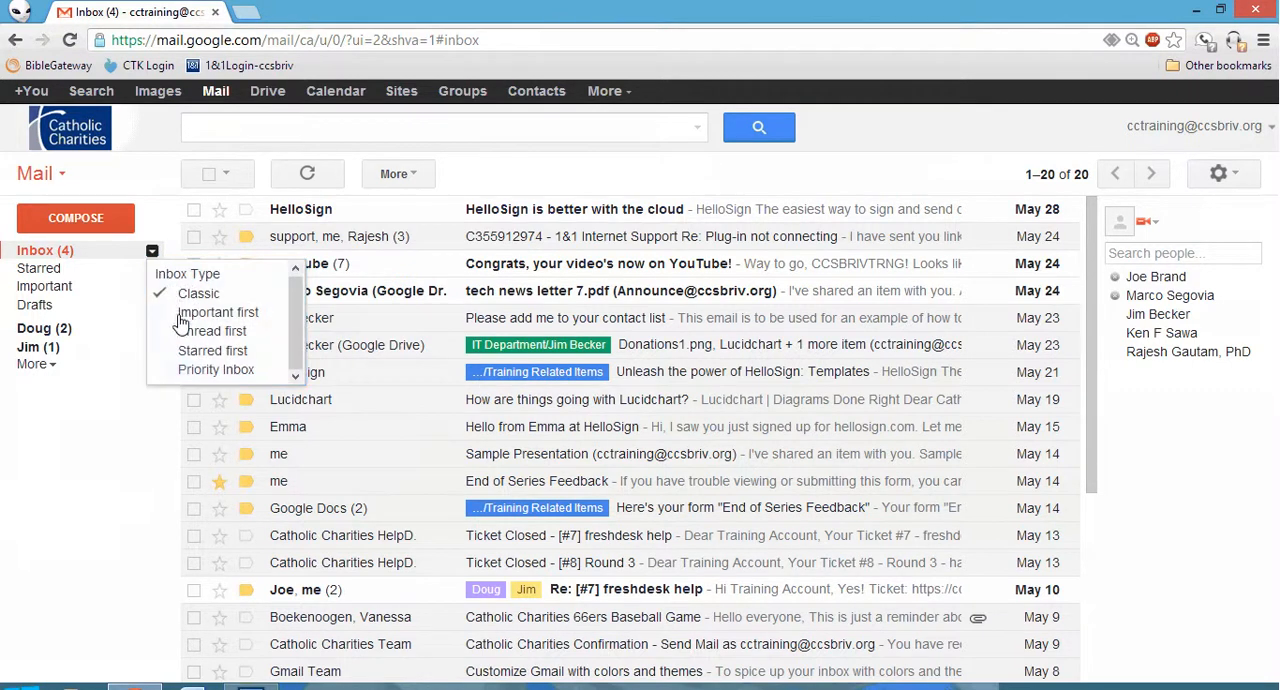
{"action": "left_click", "coordinate": [182, 376]}
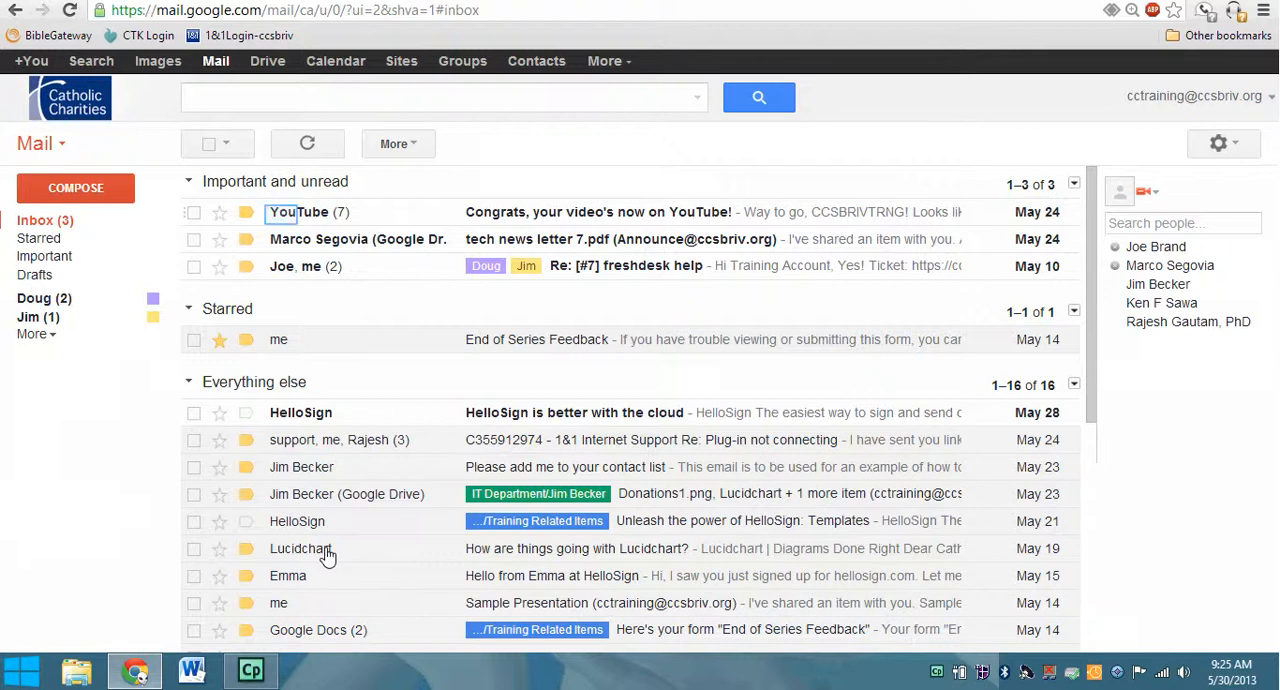
Move the YouTube "Congrats, your video's now on YouTube!" conversation to IT Department/Training Related Items.
{"action": "left_click", "coordinate": [282, 216]}
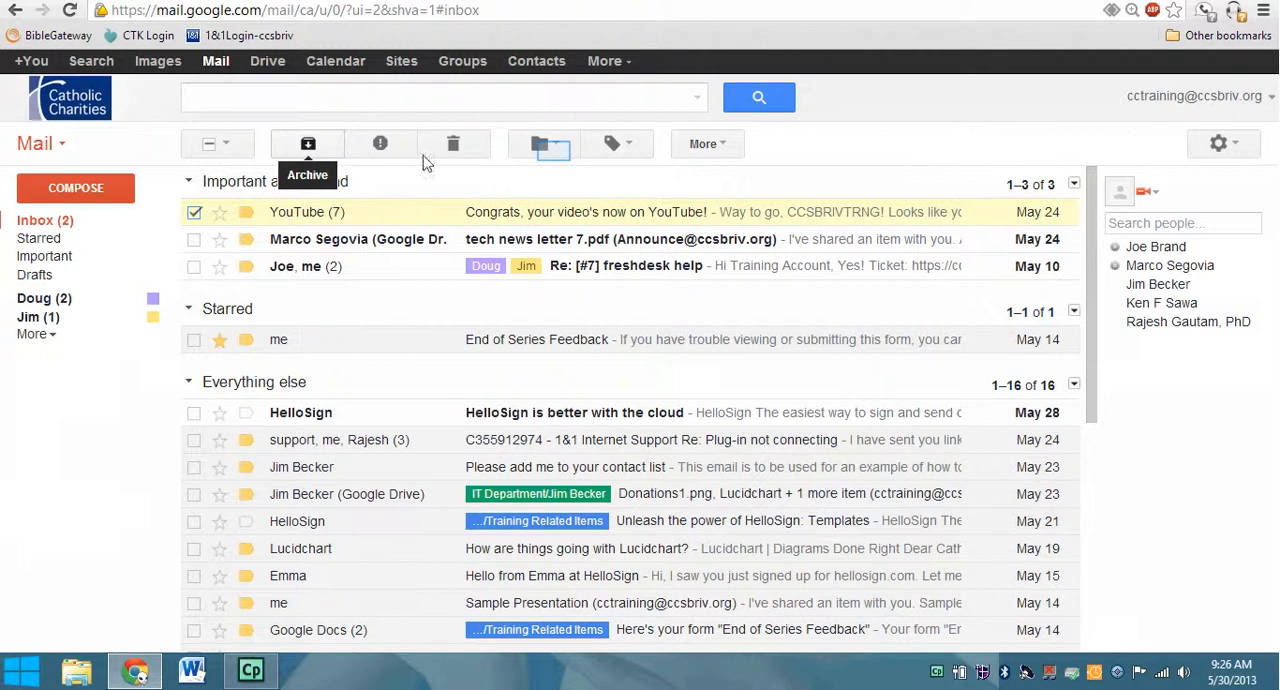
{"action": "left_click", "coordinate": [554, 151]}
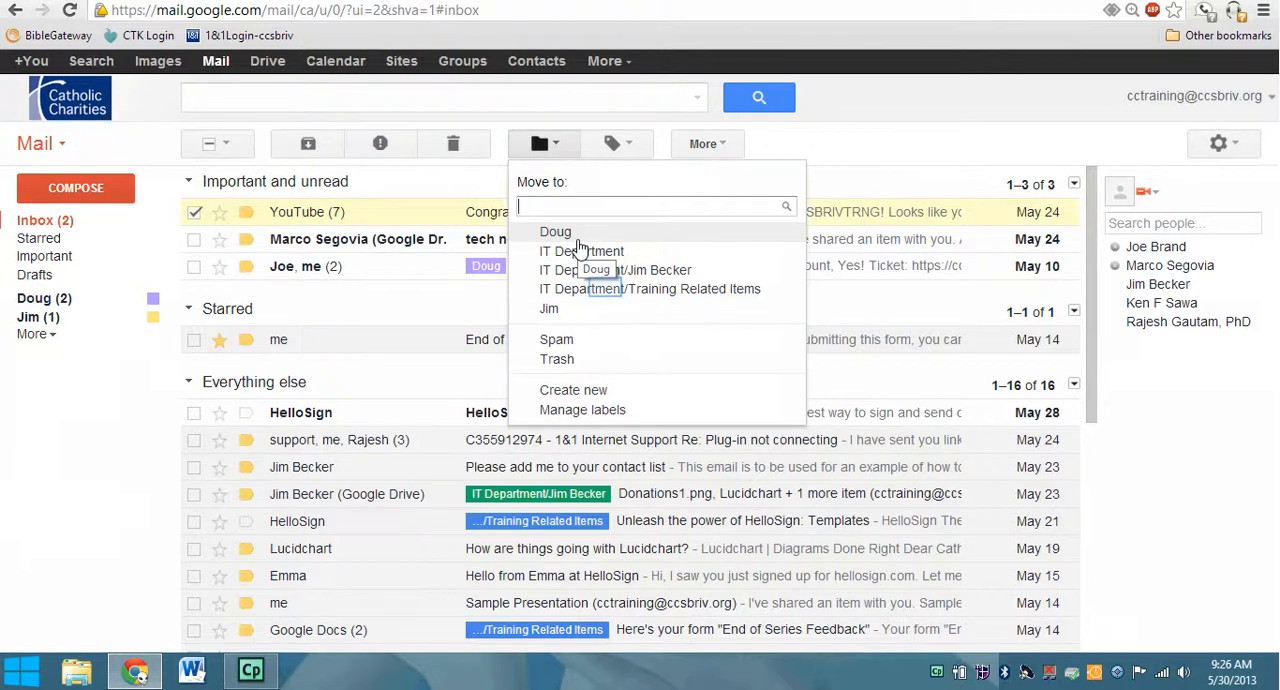
{"action": "left_click", "coordinate": [607, 289]}
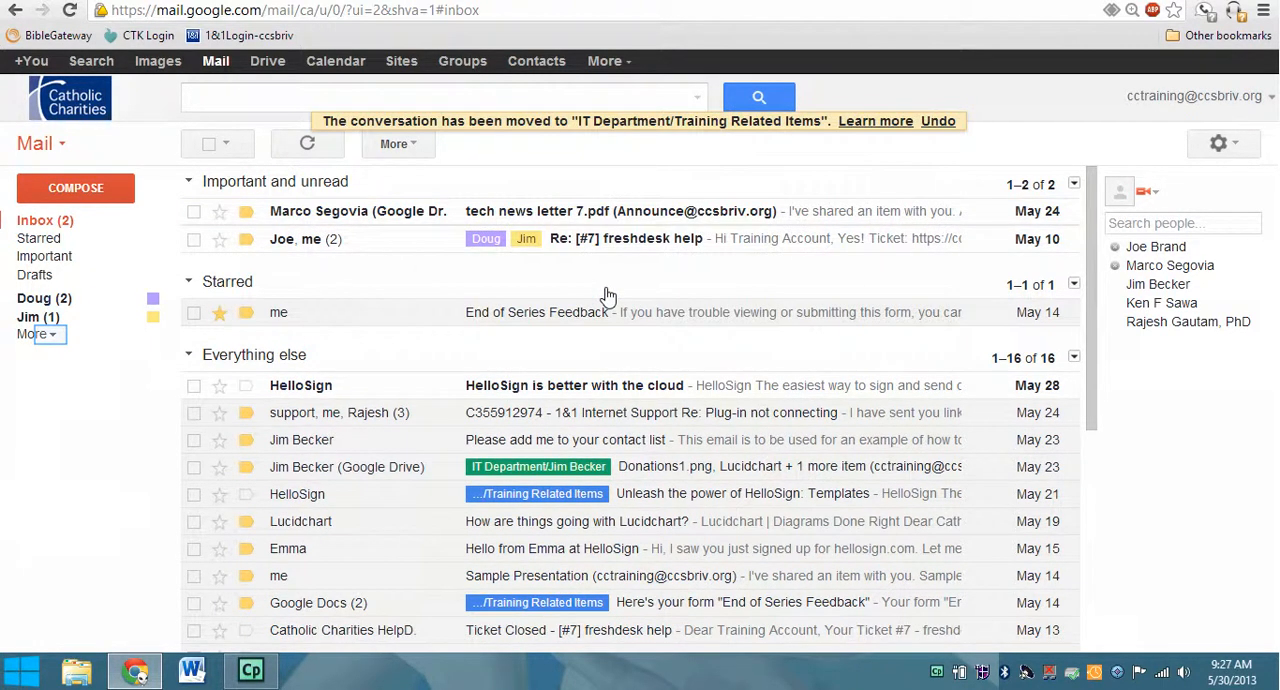
Check the moved YouTube conversation under the Training Related Items label and return to the inbox.
{"action": "left_click", "coordinate": [52, 342]}
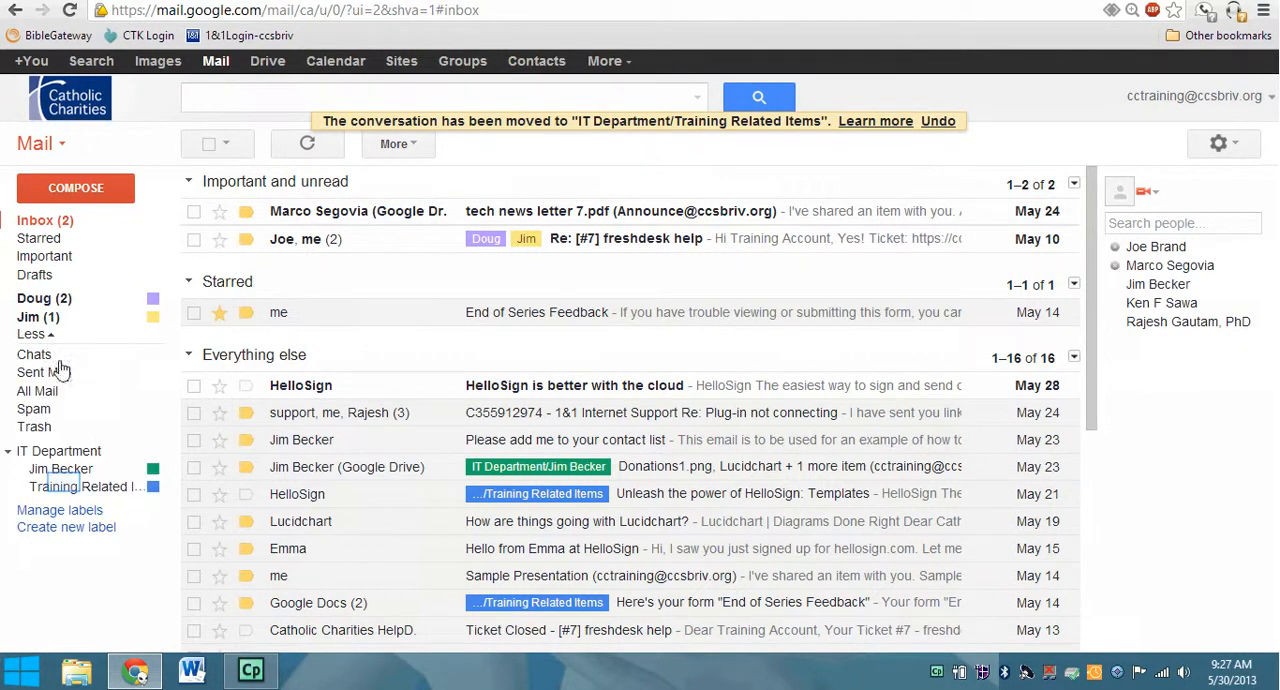
{"action": "left_click", "coordinate": [66, 488]}
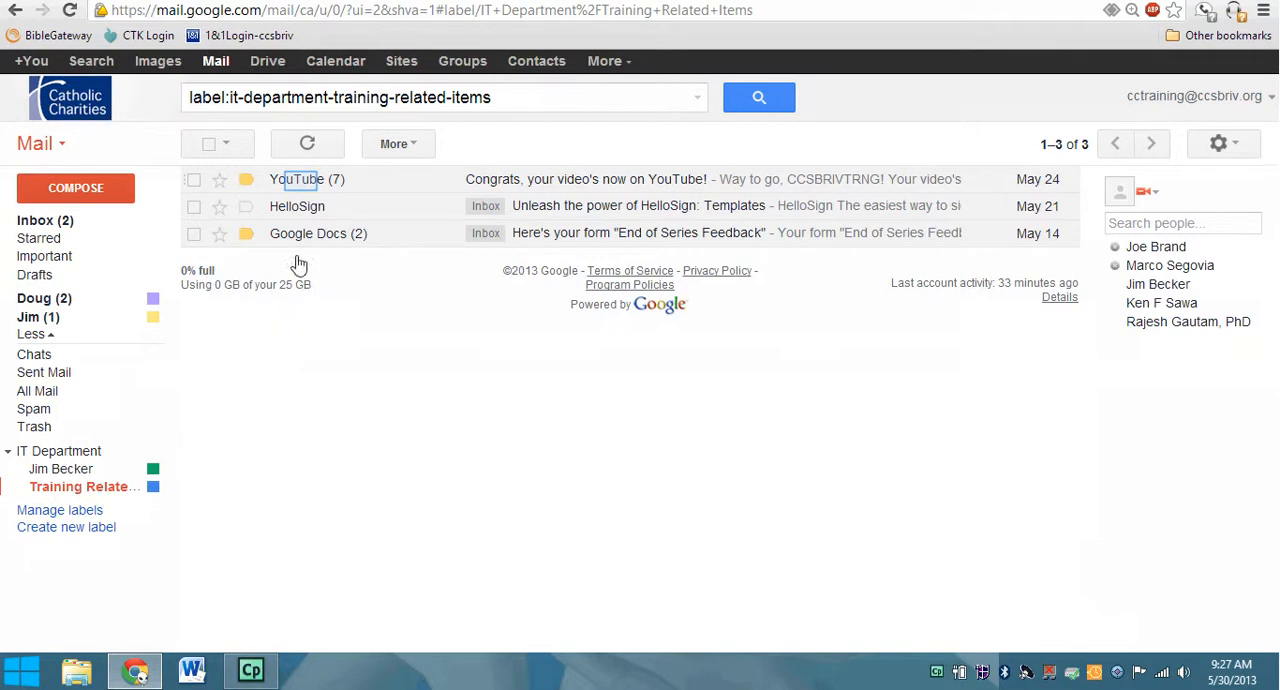
{"action": "left_click", "coordinate": [303, 186]}
{"action": "left_click", "coordinate": [45, 221]}
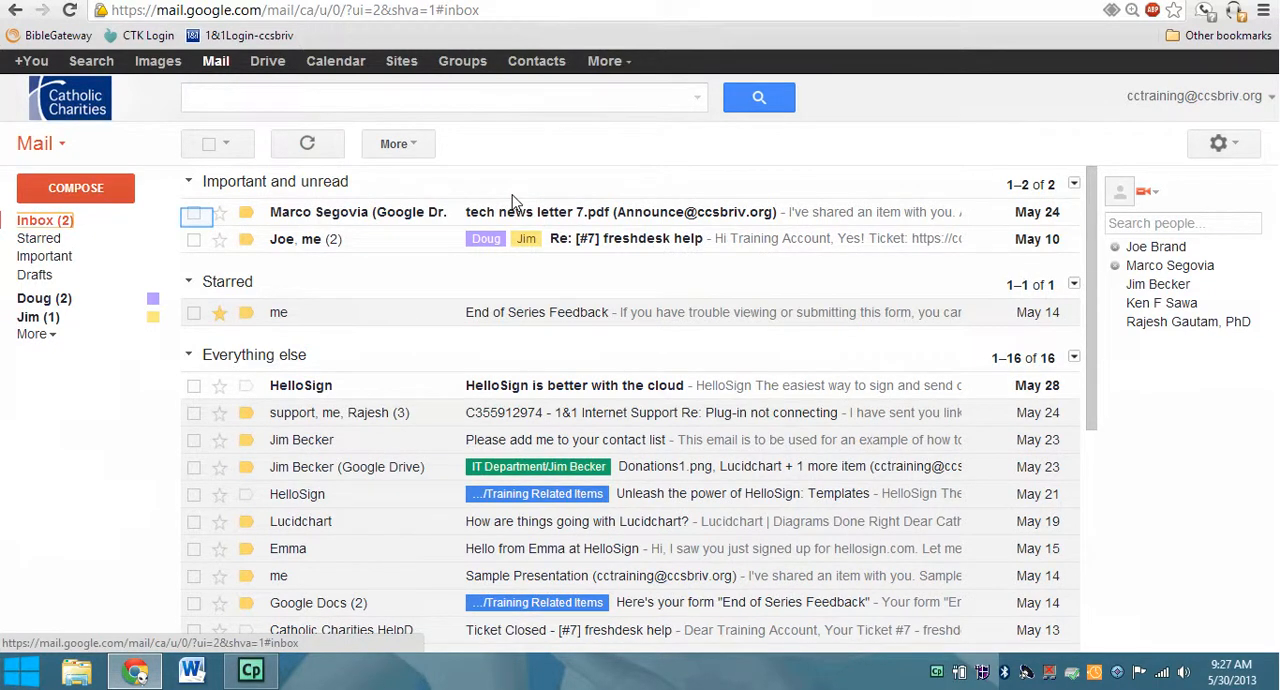
View the conversations under the purple label, and add a star to the "tech news letter 7.pdf" conversation in the inbox.
{"action": "left_click", "coordinate": [194, 213]}
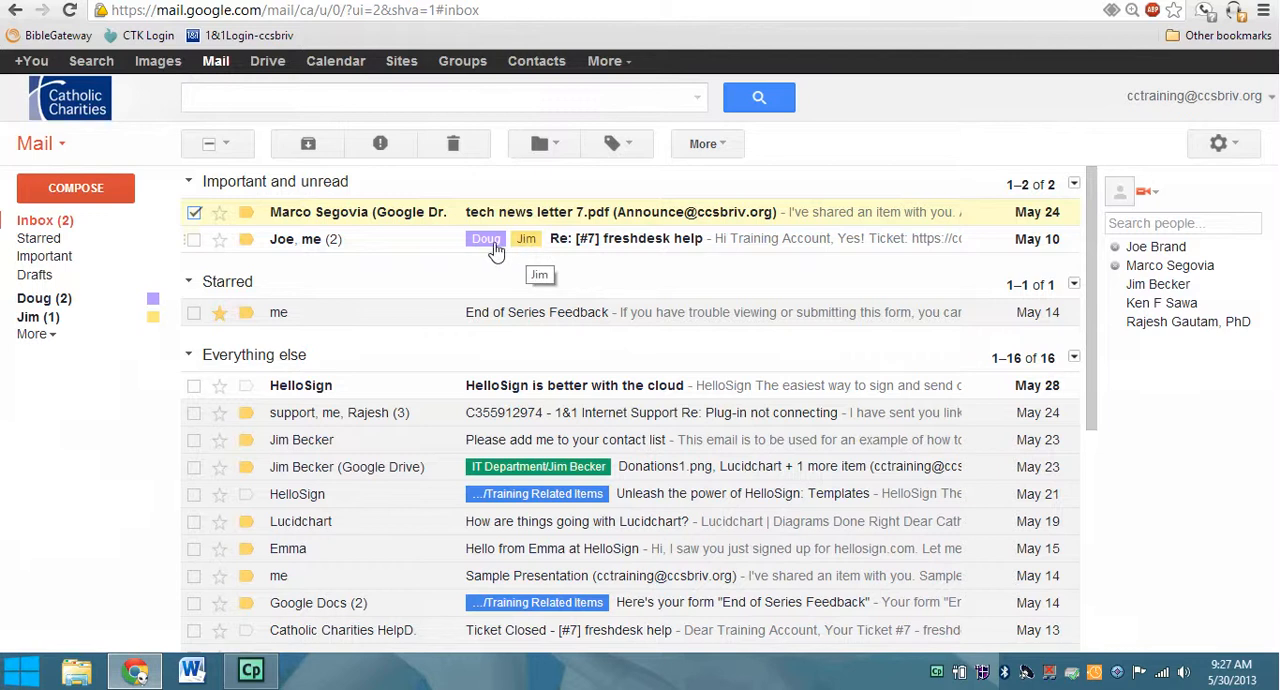
{"action": "left_click", "coordinate": [484, 241]}
{"action": "left_click", "coordinate": [37, 302]}
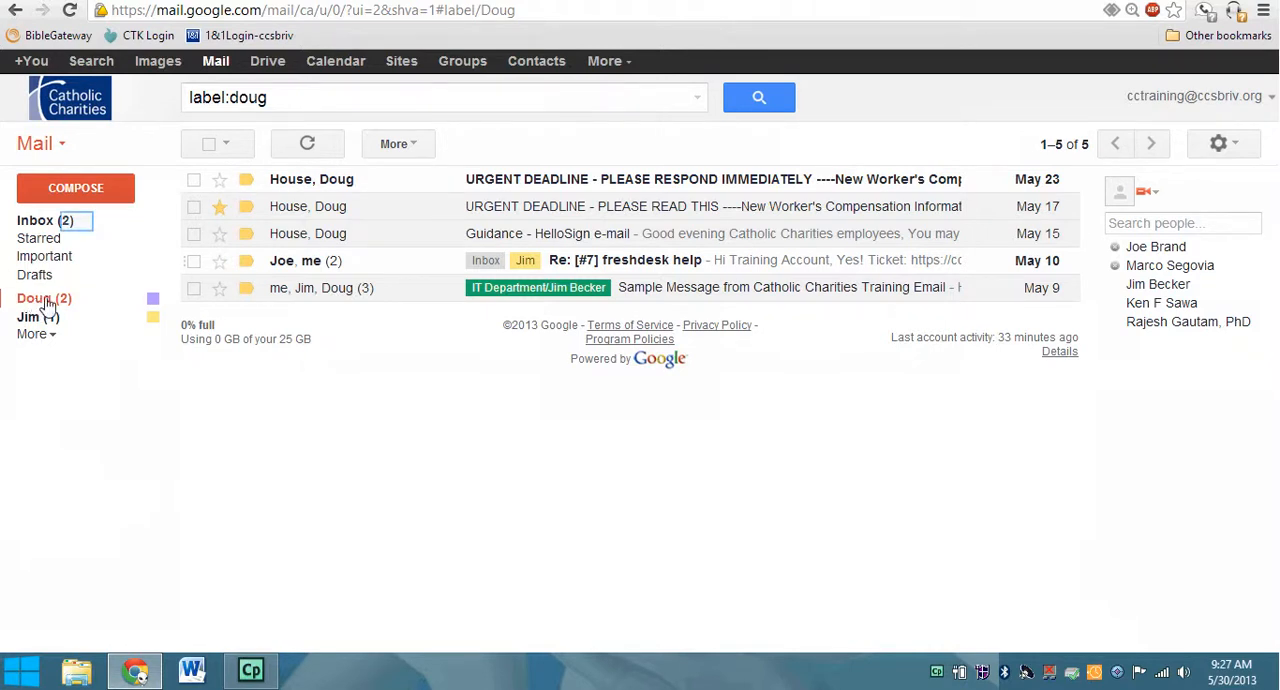
{"action": "left_click", "coordinate": [77, 222]}
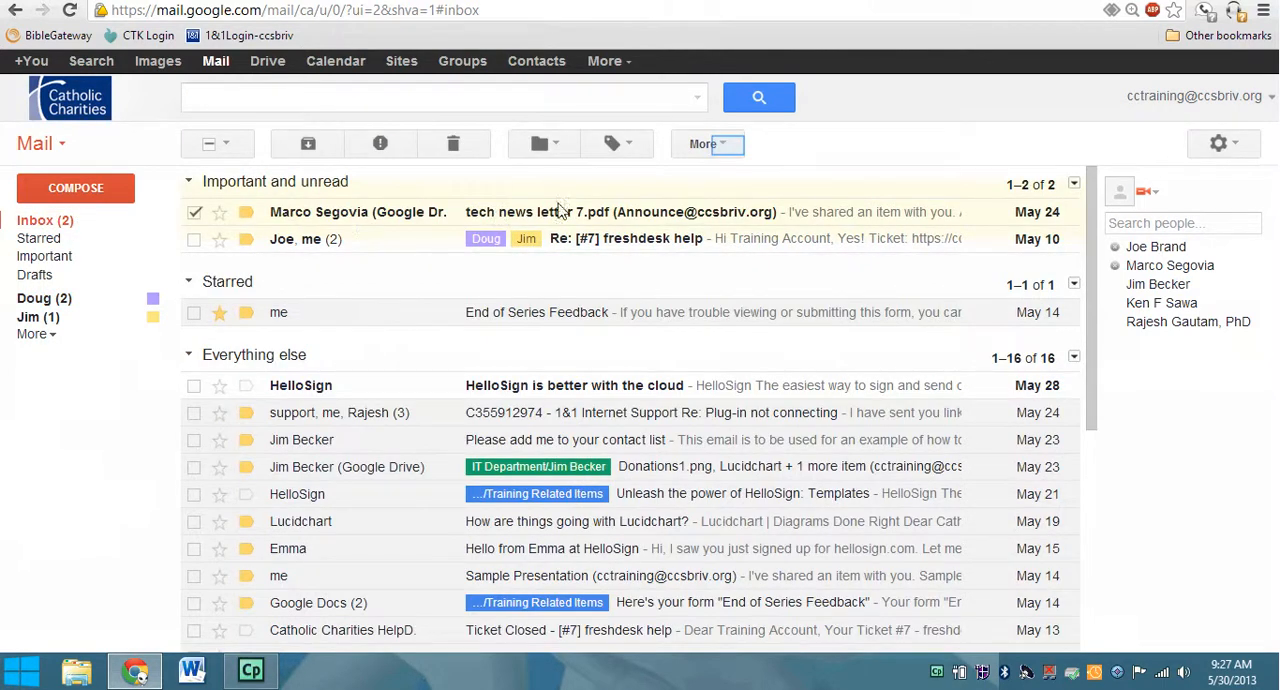
{"action": "left_click", "coordinate": [729, 149]}
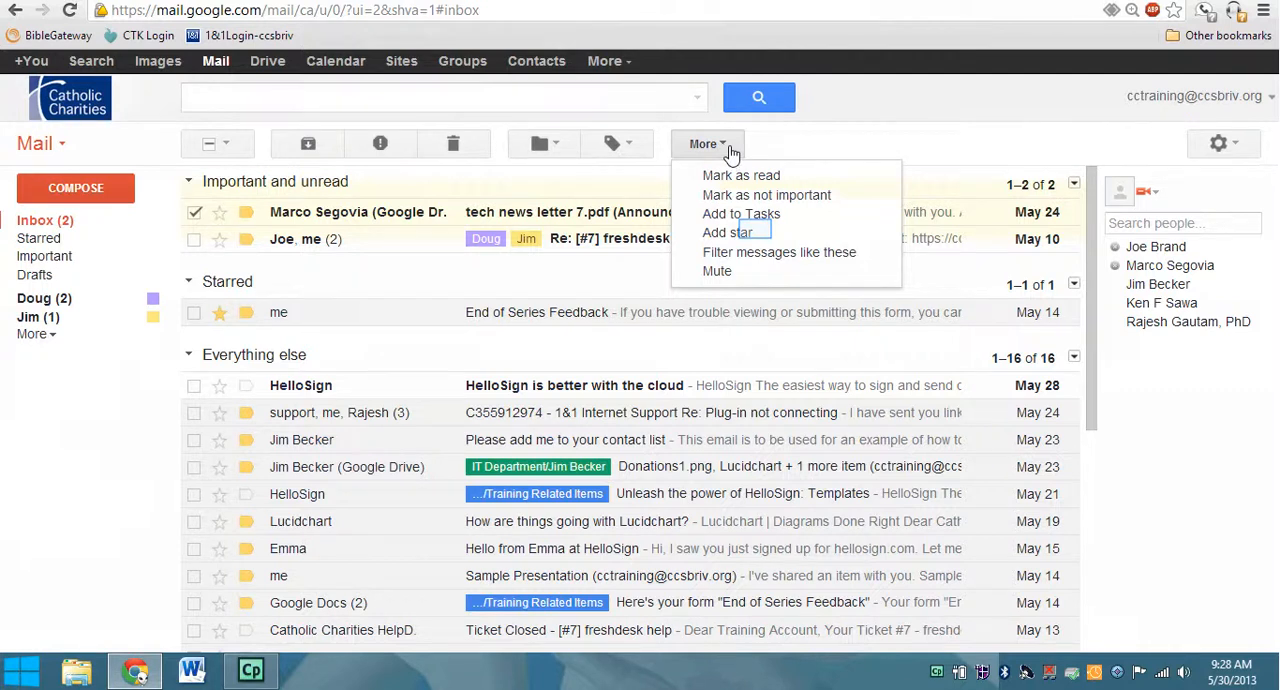
{"action": "left_click", "coordinate": [757, 235]}
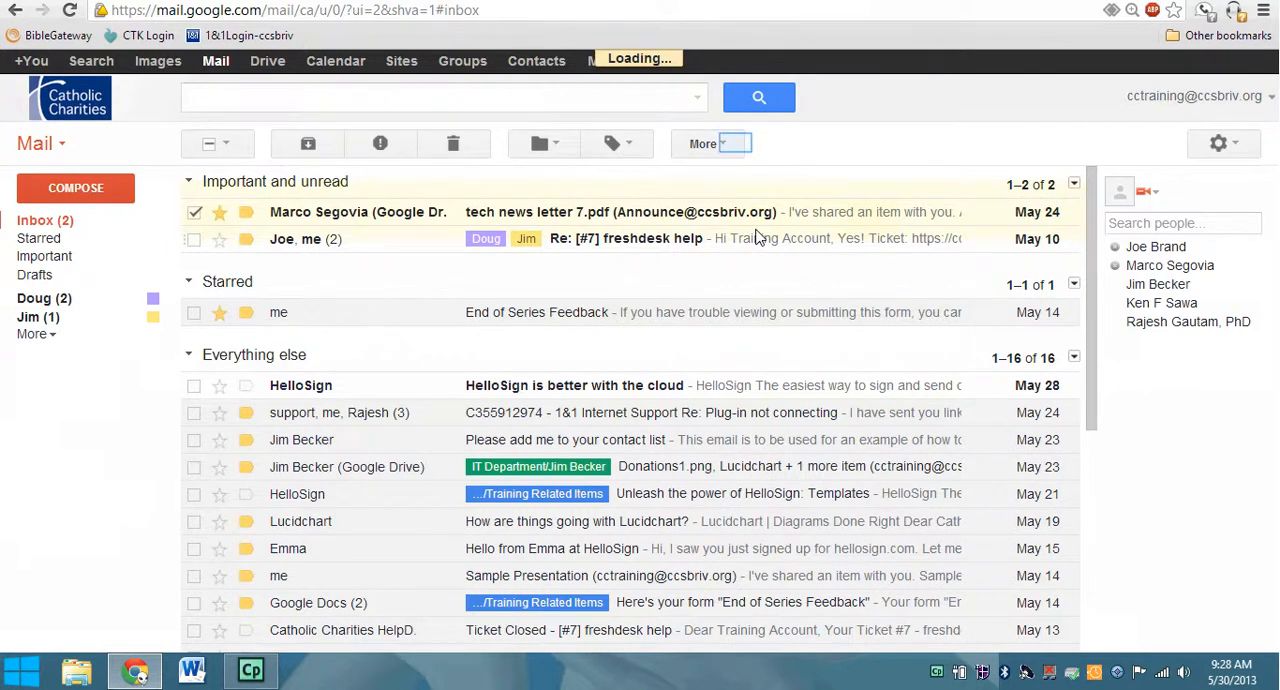
{"action": "left_click", "coordinate": [736, 146]}
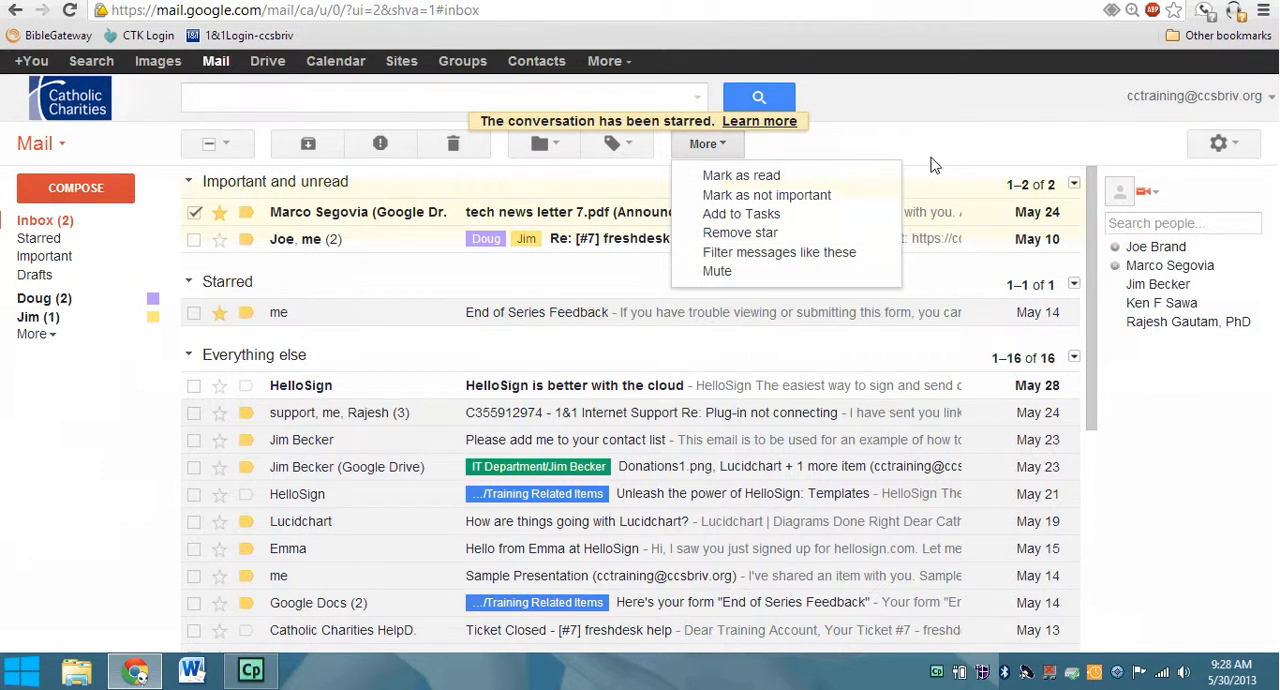
Start two new messages and pop one of them out into its own window.
{"action": "left_click", "coordinate": [84, 190]}
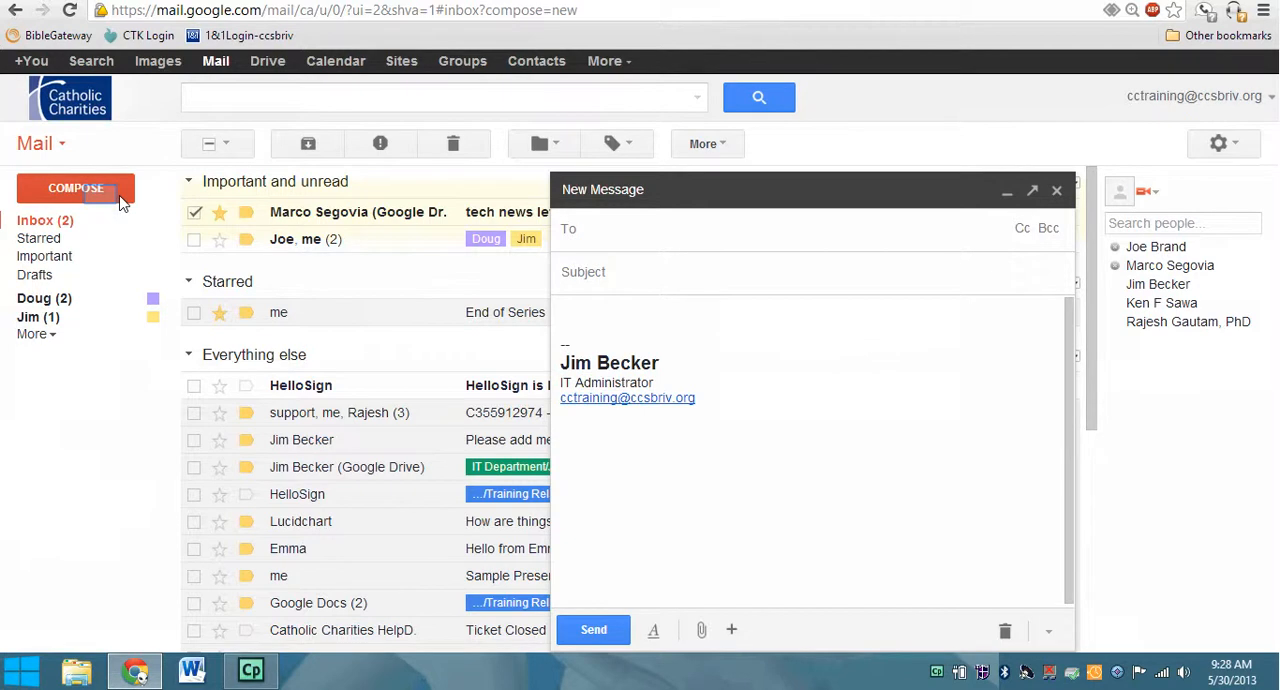
{"action": "left_click", "coordinate": [101, 200]}
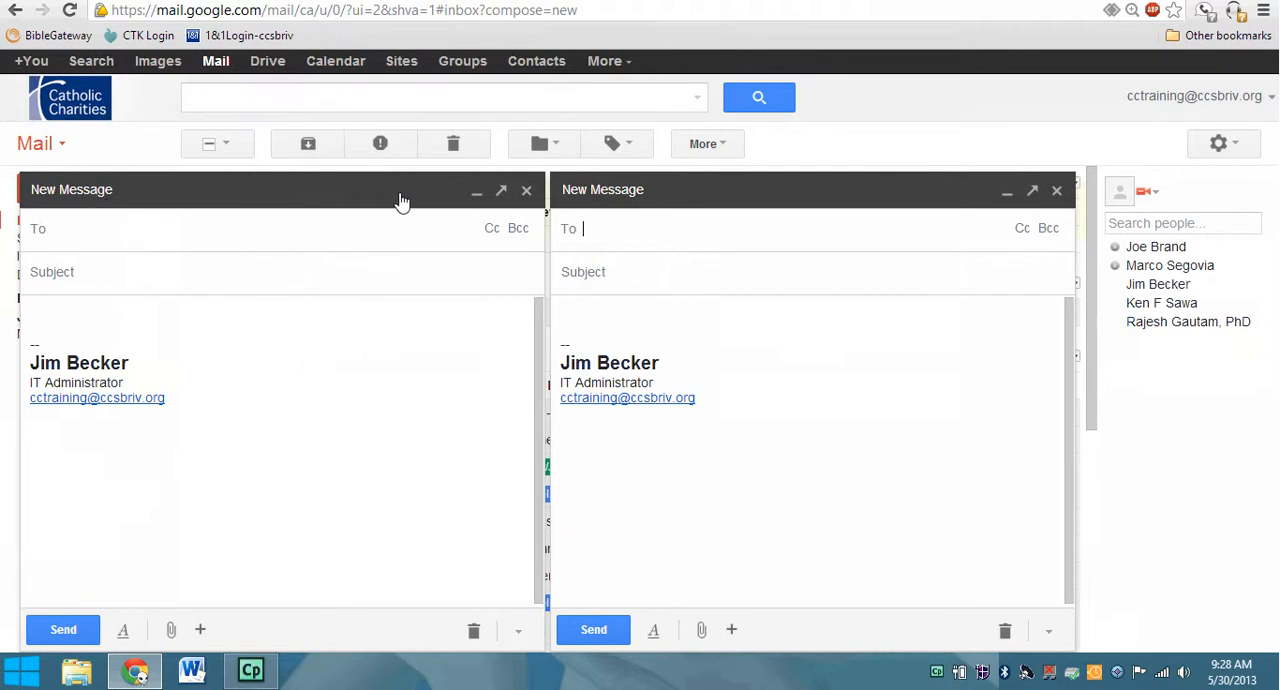
{"action": "left_click", "coordinate": [502, 194]}
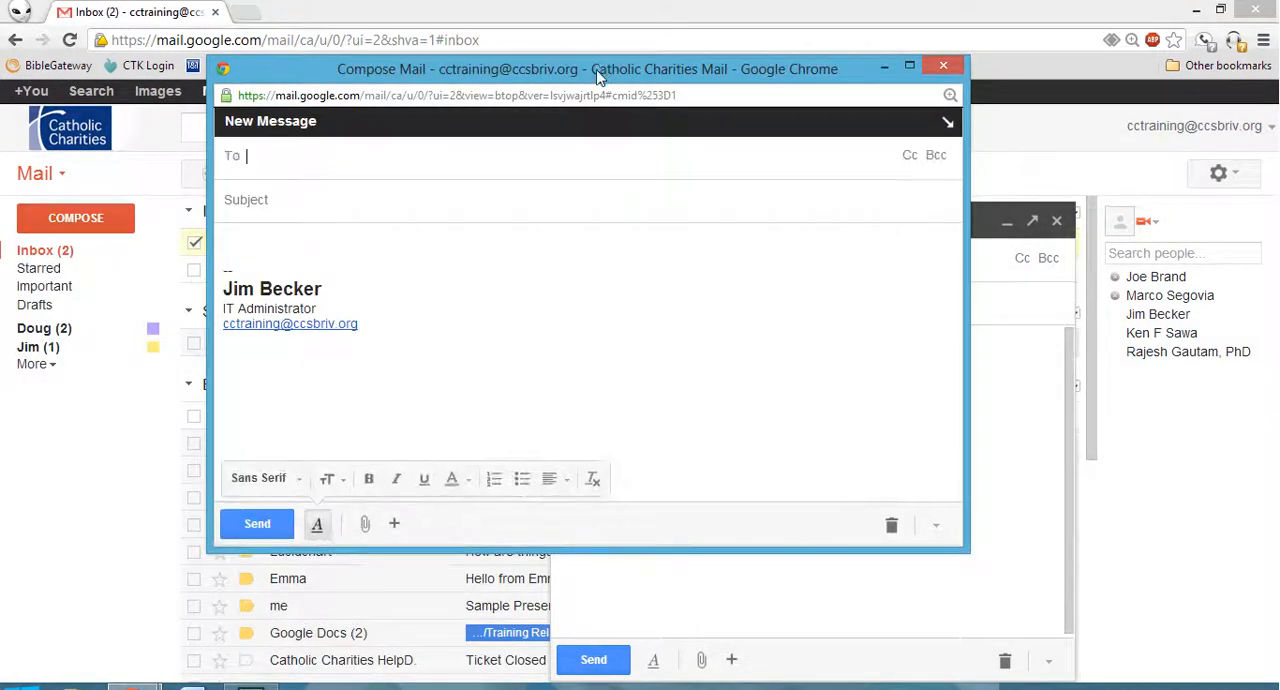
Move the popped-out message window aside to view it in full, and close it.
{"action": "left_click_drag", "start_coordinate": [599, 37], "coordinate": [410, 2]}
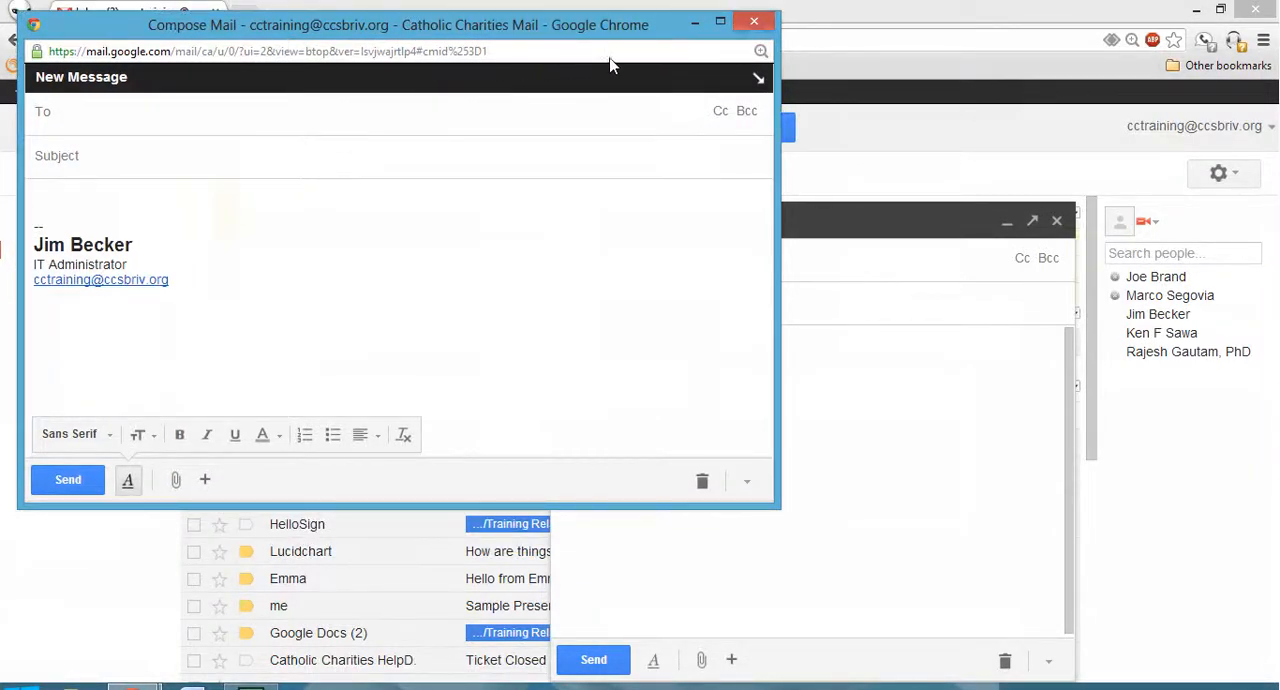
{"action": "left_click", "coordinate": [756, 20]}
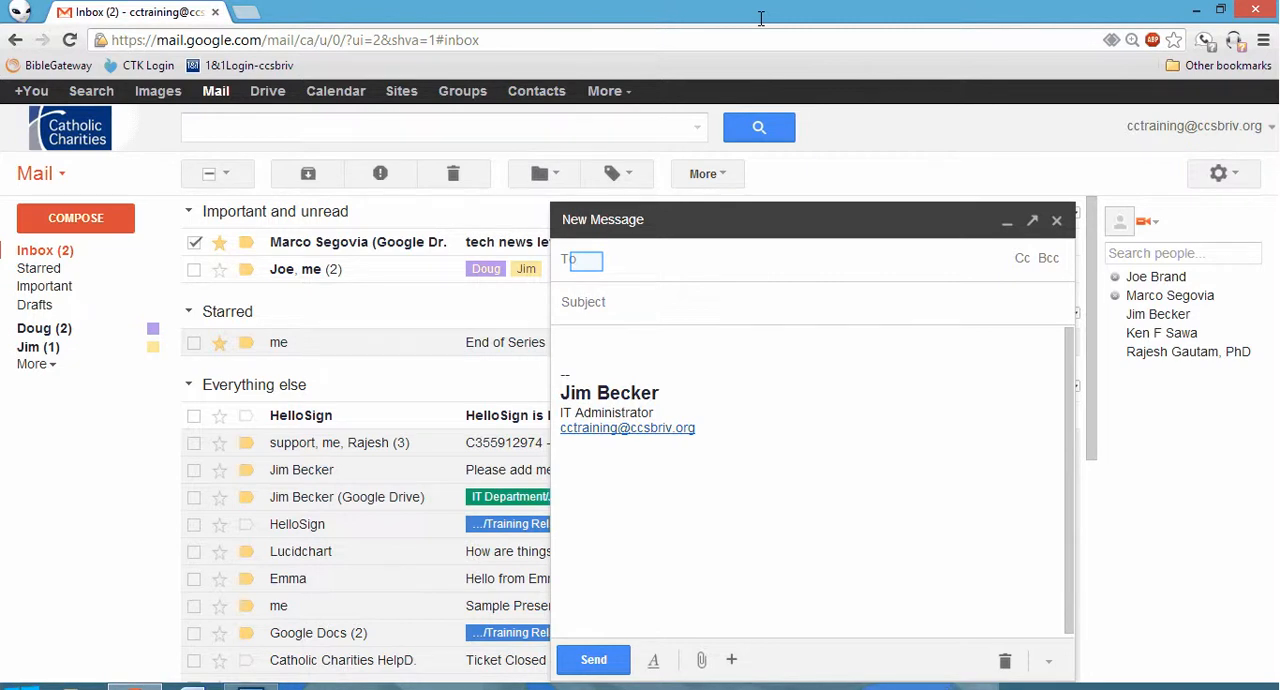
Address the remaining new message to the first suggested "doug" contact and the IT Executive Staff group, and close the draft.
{"action": "left_click", "coordinate": [596, 261]}
{"action": "type", "text": "doug"}
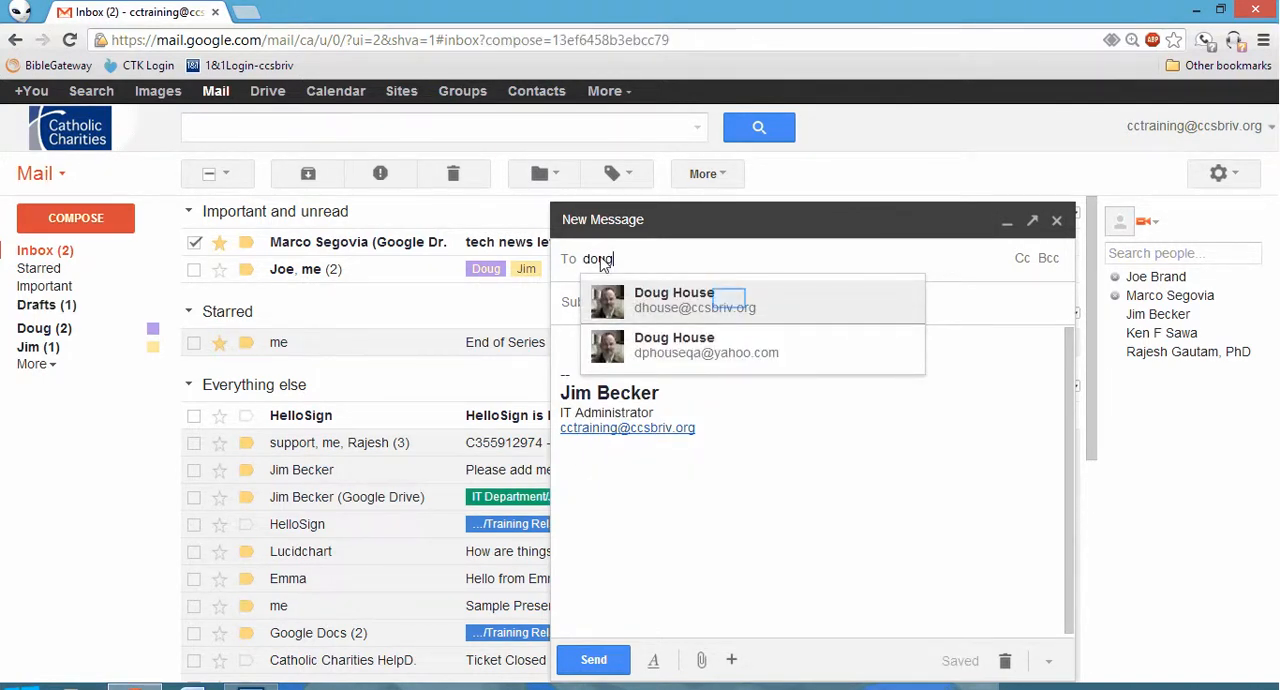
{"action": "left_click", "coordinate": [731, 302]}
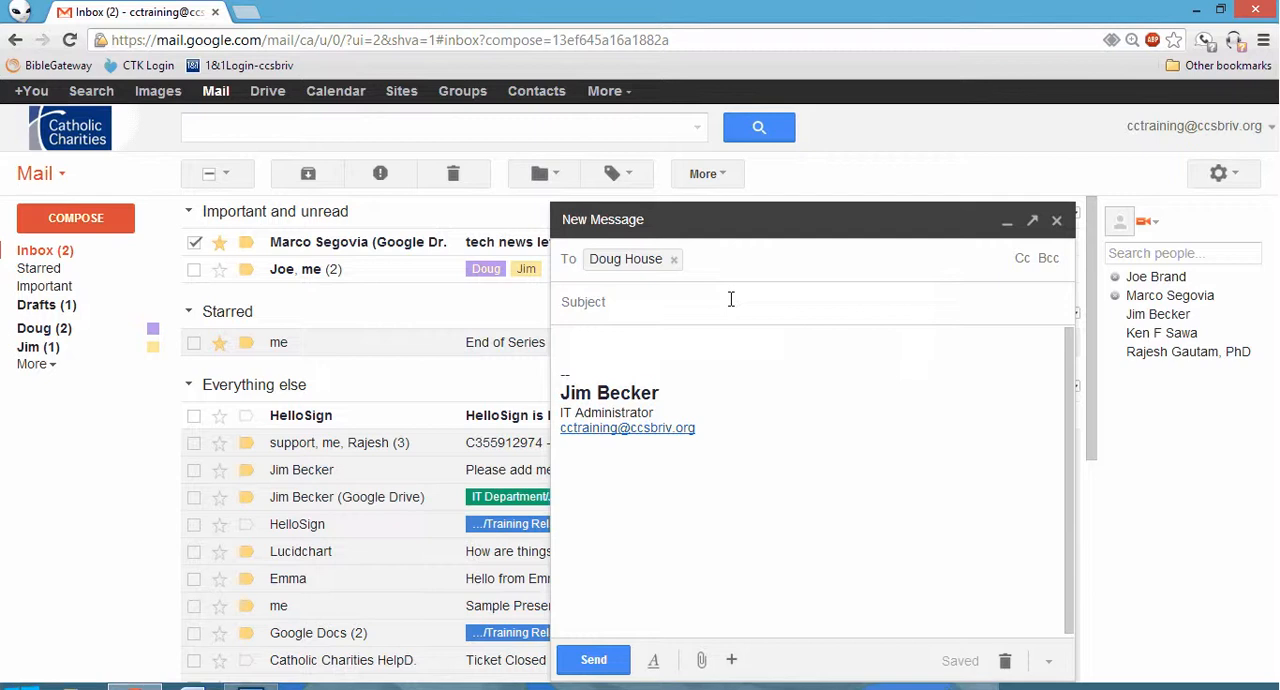
{"action": "type", "text": "it d"}
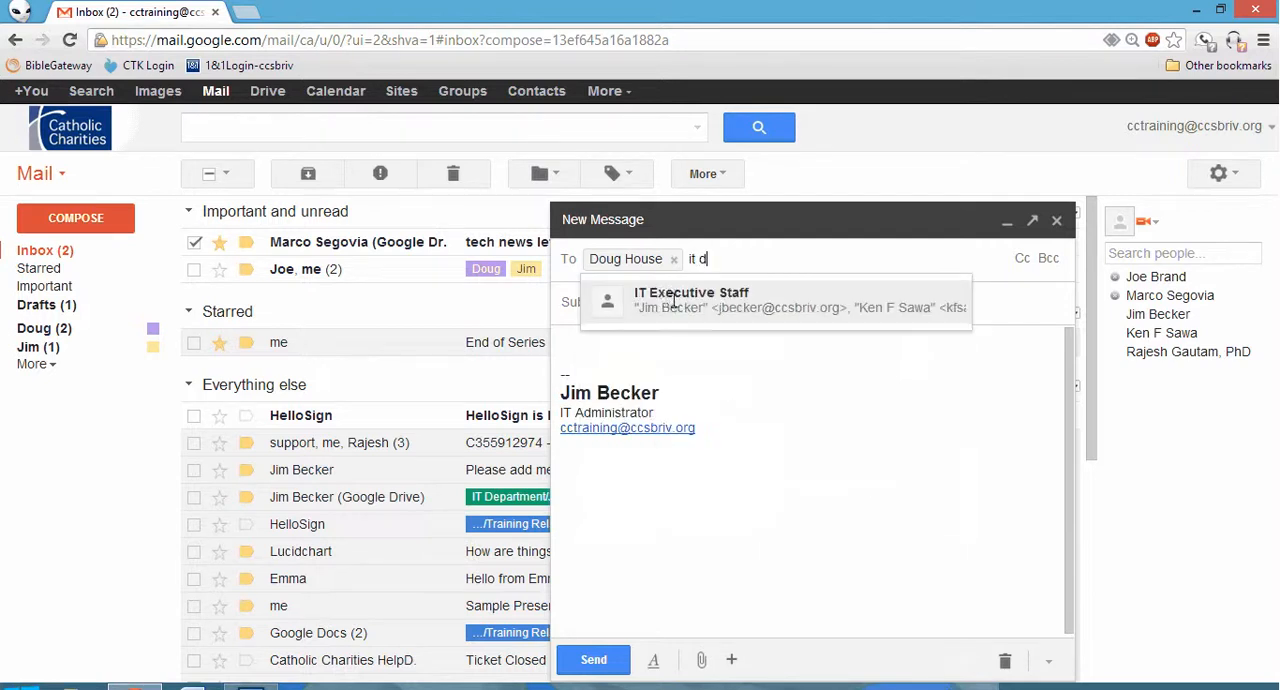
{"action": "key", "text": "BackSpace"}
{"action": "left_click", "coordinate": [643, 307]}
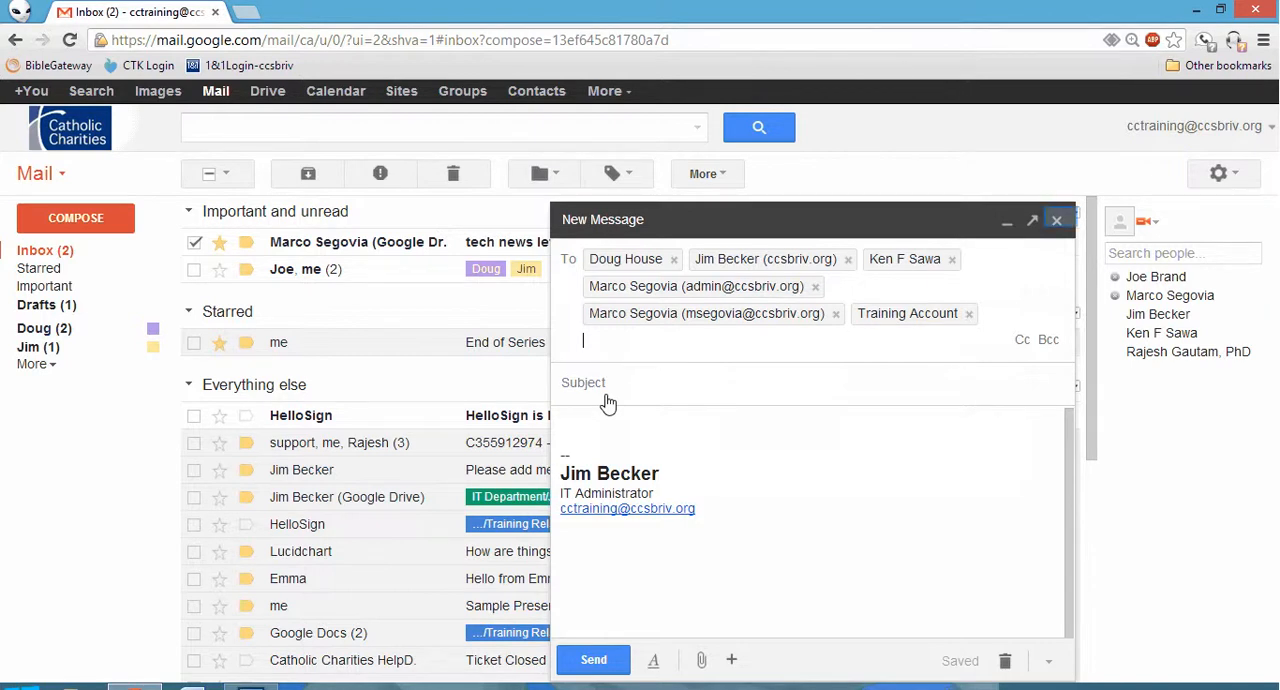
{"action": "left_click", "coordinate": [1057, 221]}
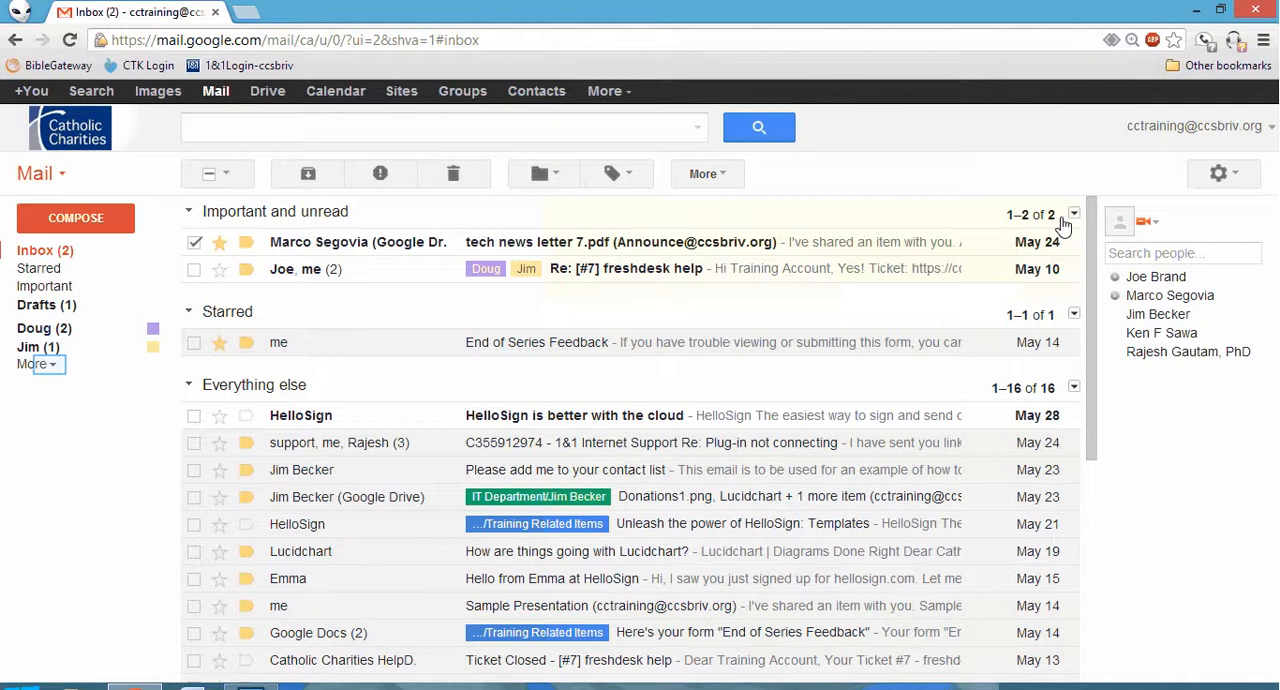
Apply the green label under IT Department to the 1&1 Internet Support "Plug-in not connecting" conversation, and move the conversation into that label.
{"action": "left_click", "coordinate": [35, 364]}
{"action": "left_click_drag", "start_coordinate": [61, 497], "coordinate": [441, 437]}
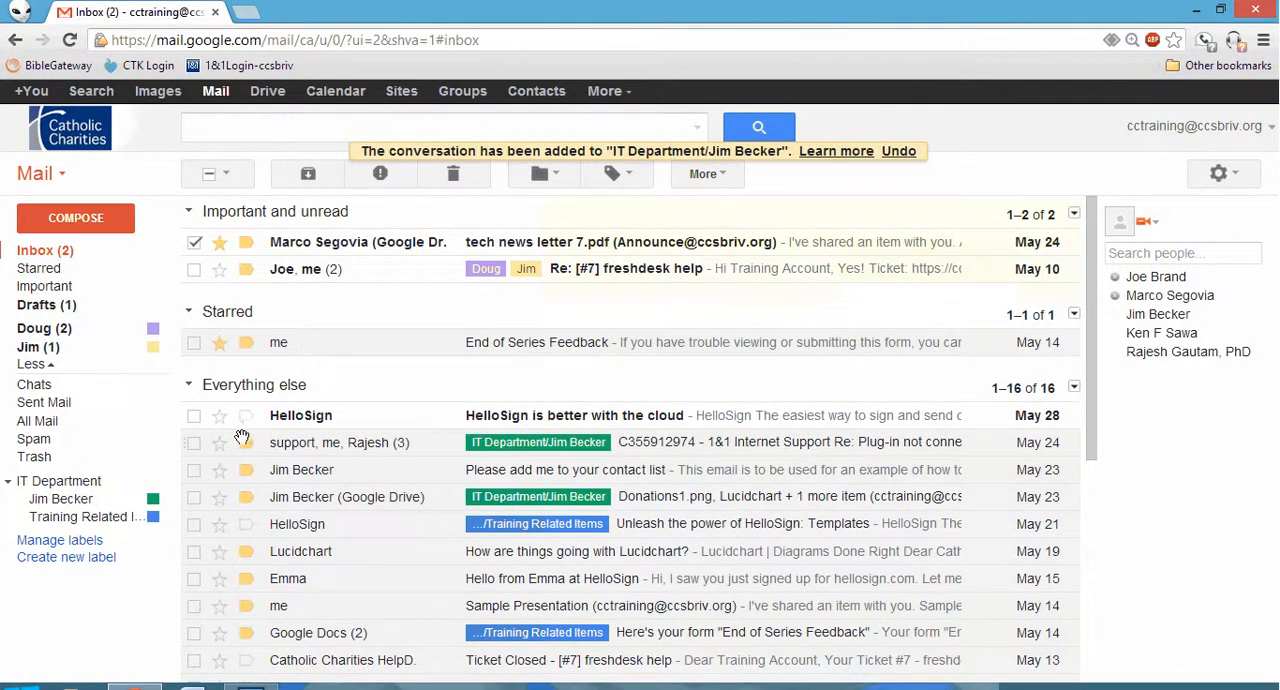
{"action": "left_click_drag", "start_coordinate": [186, 440], "coordinate": [88, 510]}
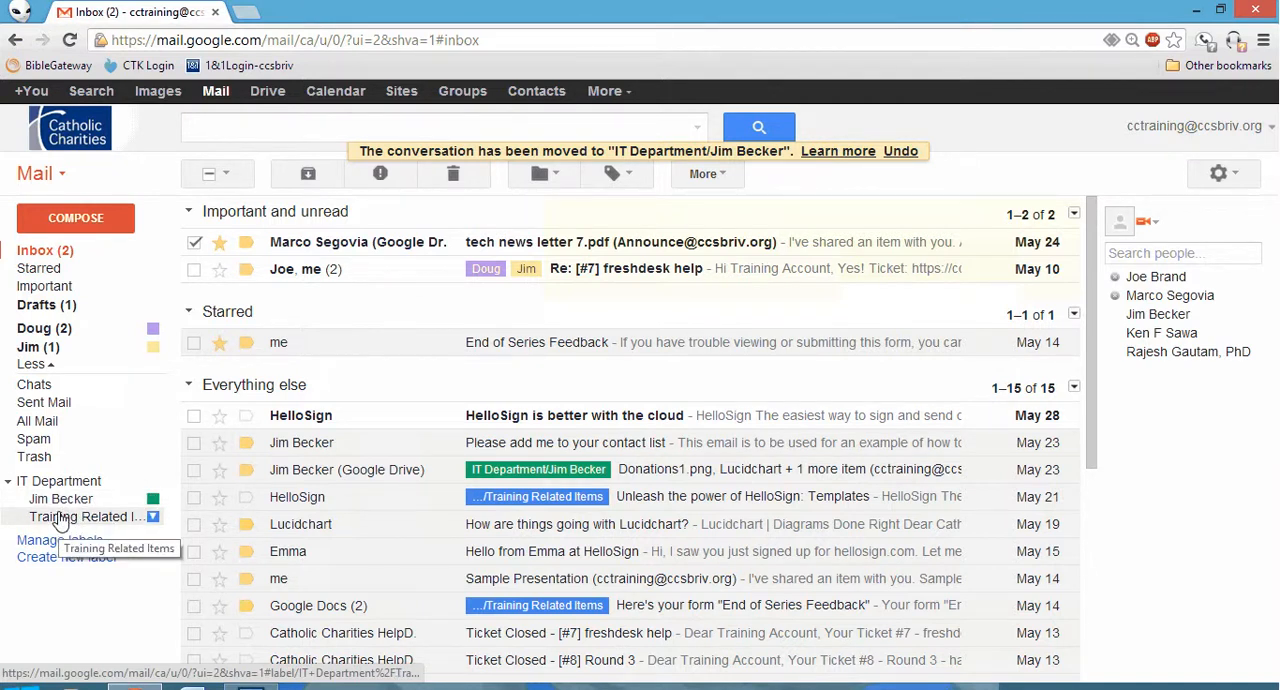
Add the IT Department/Training Related Items label to the Lucidchart "How are things going with Lucidchart?" conversation.
{"action": "left_click_drag", "start_coordinate": [97, 527], "coordinate": [340, 533]}
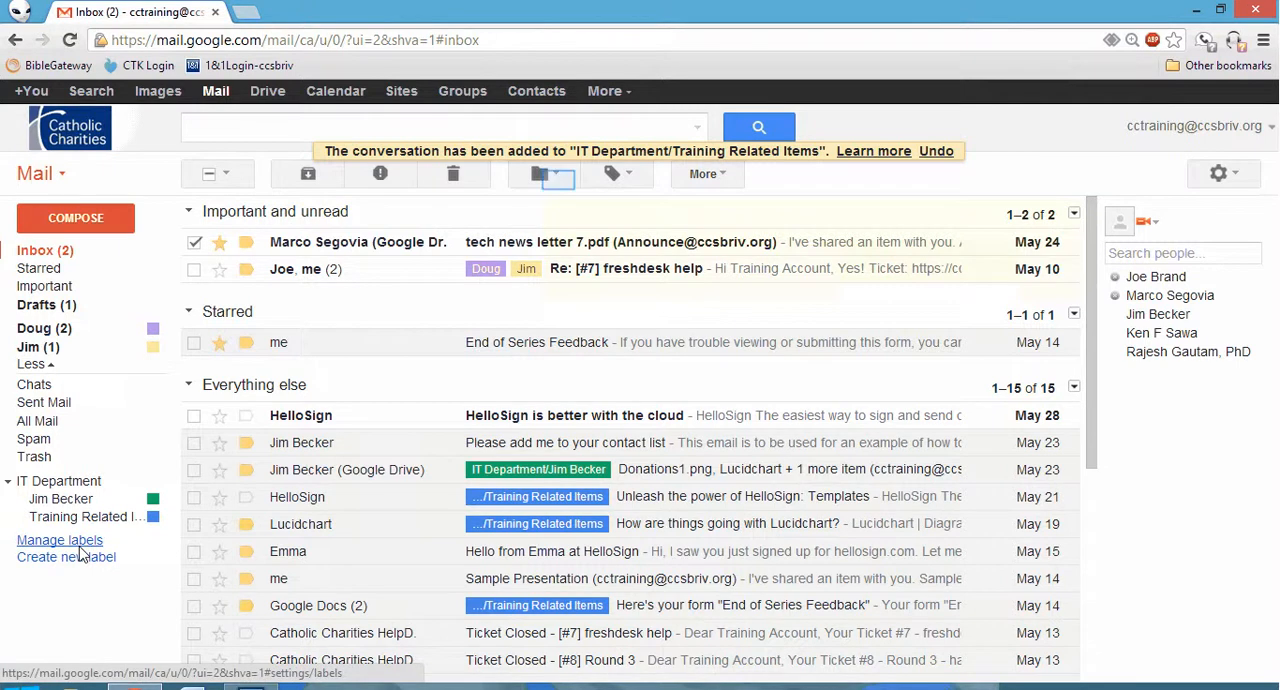
Review the Move to and Label as choices for the selected conversation, and the chat status and chat list options.
{"action": "left_click", "coordinate": [545, 175]}
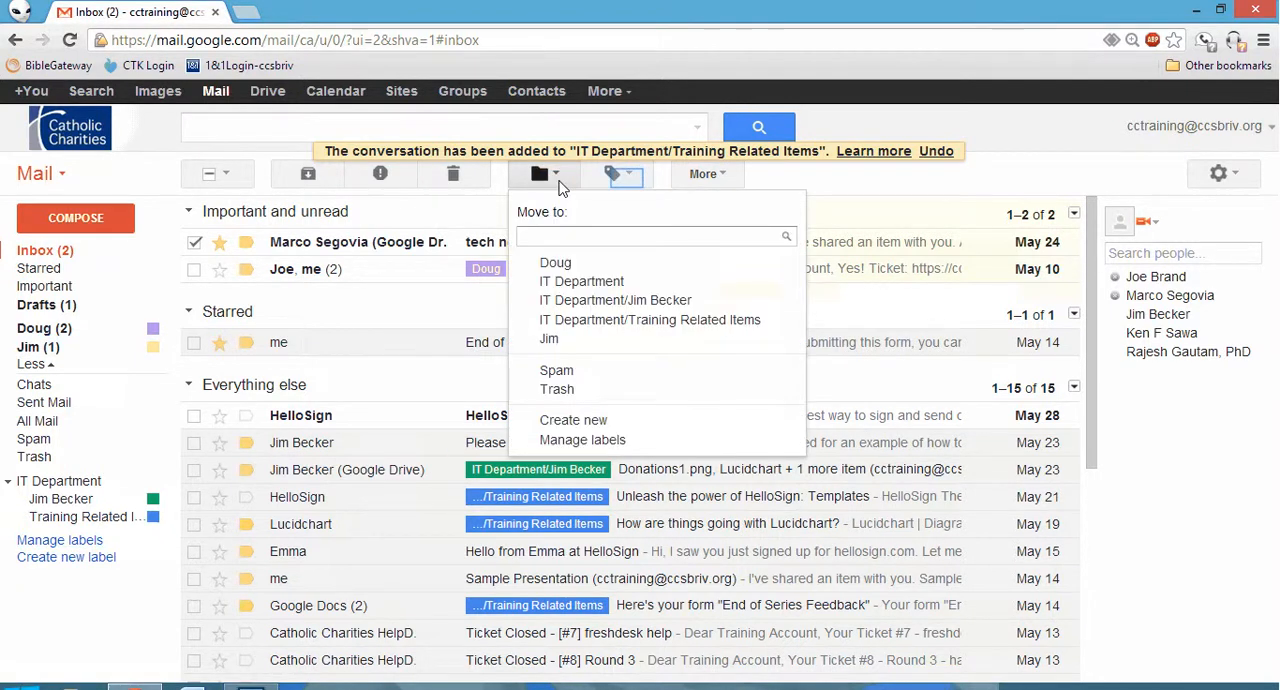
{"action": "left_click", "coordinate": [629, 180]}
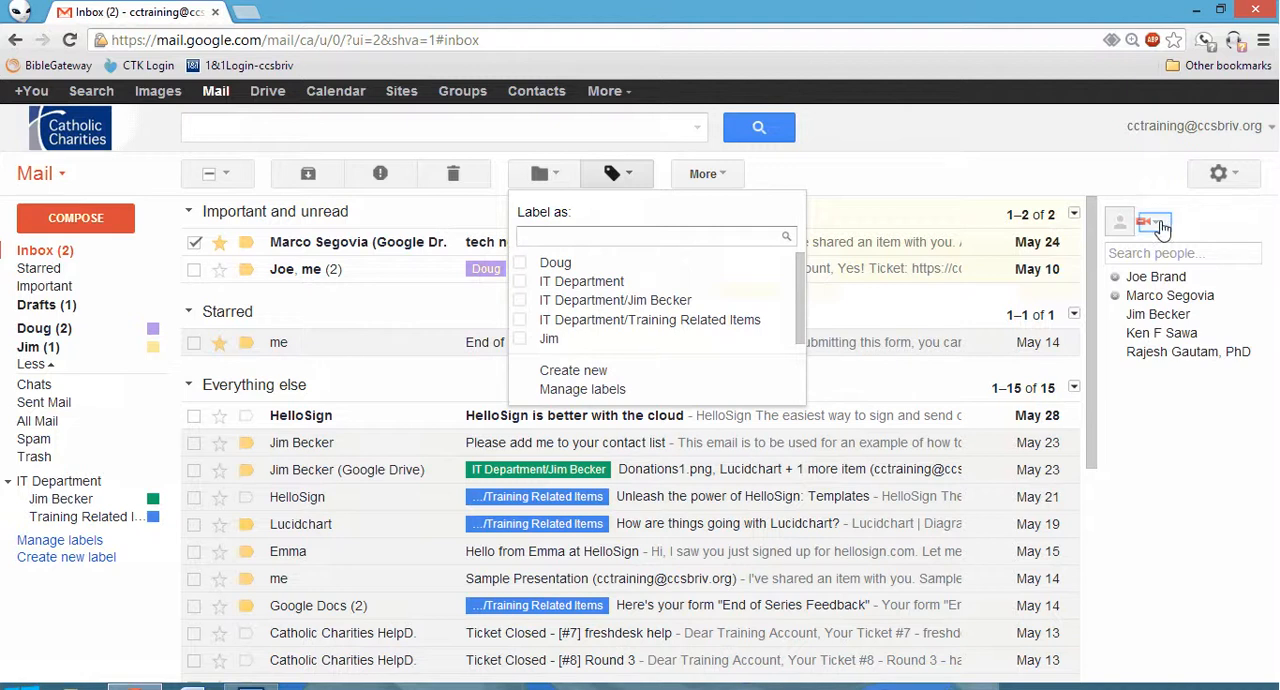
{"action": "left_click", "coordinate": [1155, 225]}
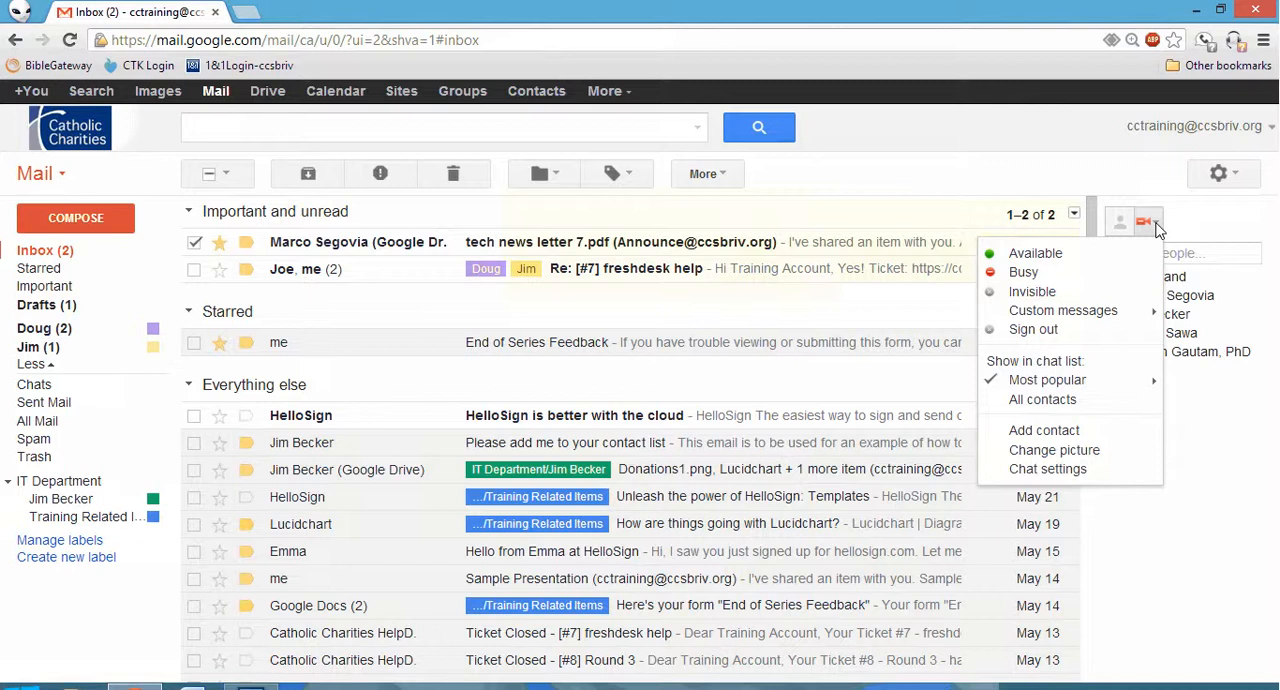
{"action": "left_click", "coordinate": [1206, 228]}
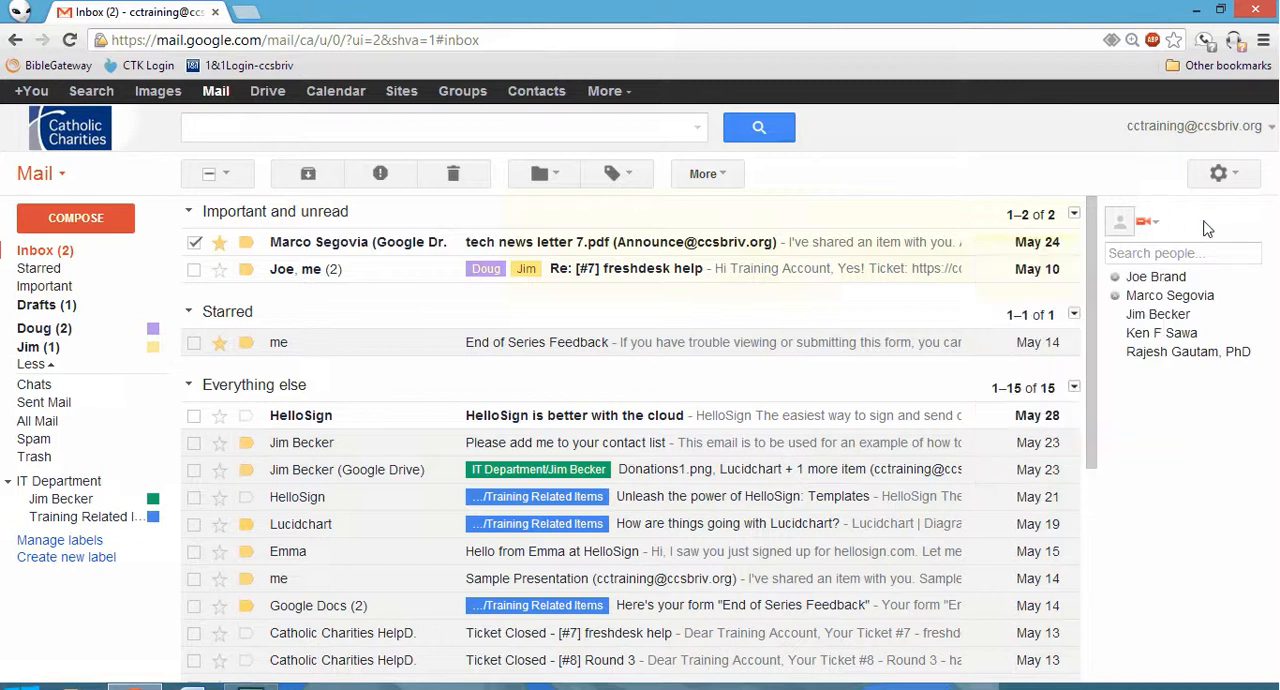